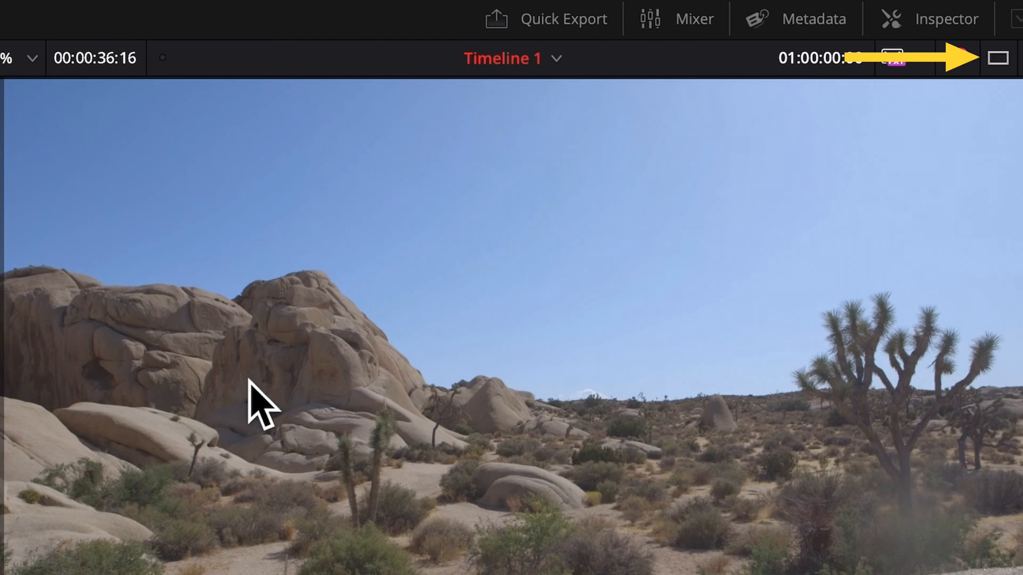
# Switch to a single viewer and add Zoom and Position keyframes to the clip at 01:00:01:14
pyautogui.click(998, 60)
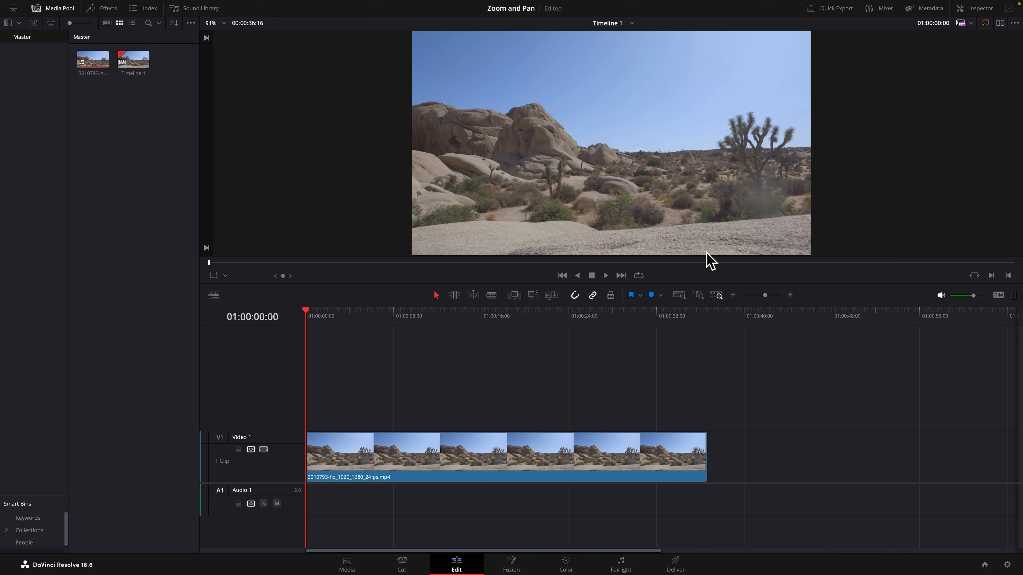
pyautogui.press('space')
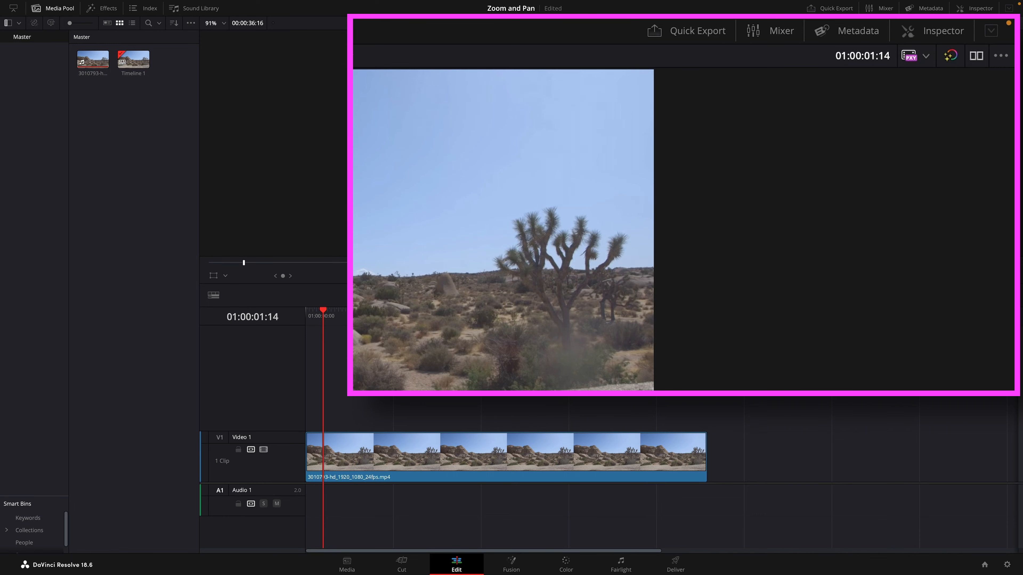
pyautogui.click(977, 8)
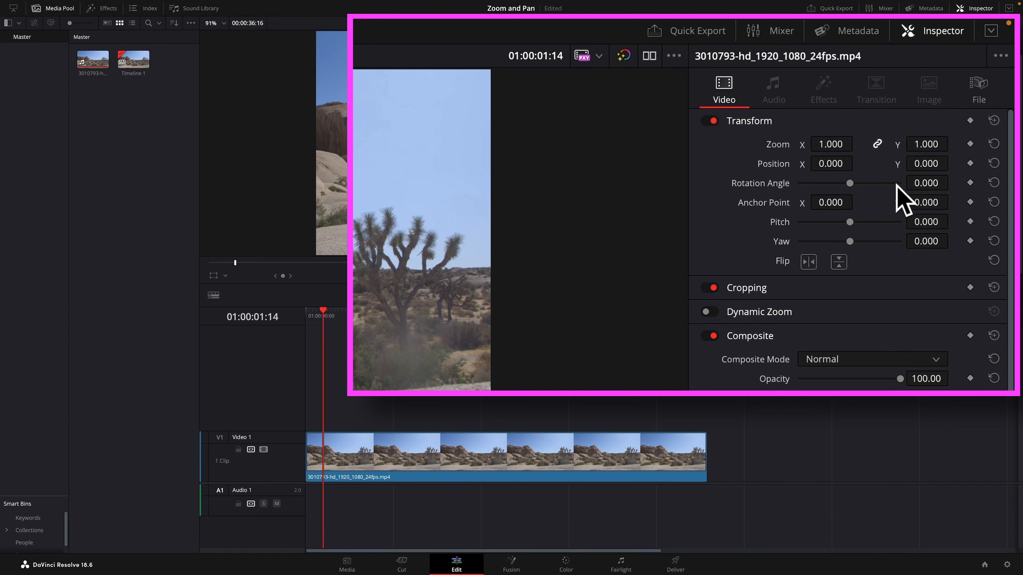
pyautogui.click(969, 143)
pyautogui.click(971, 163)
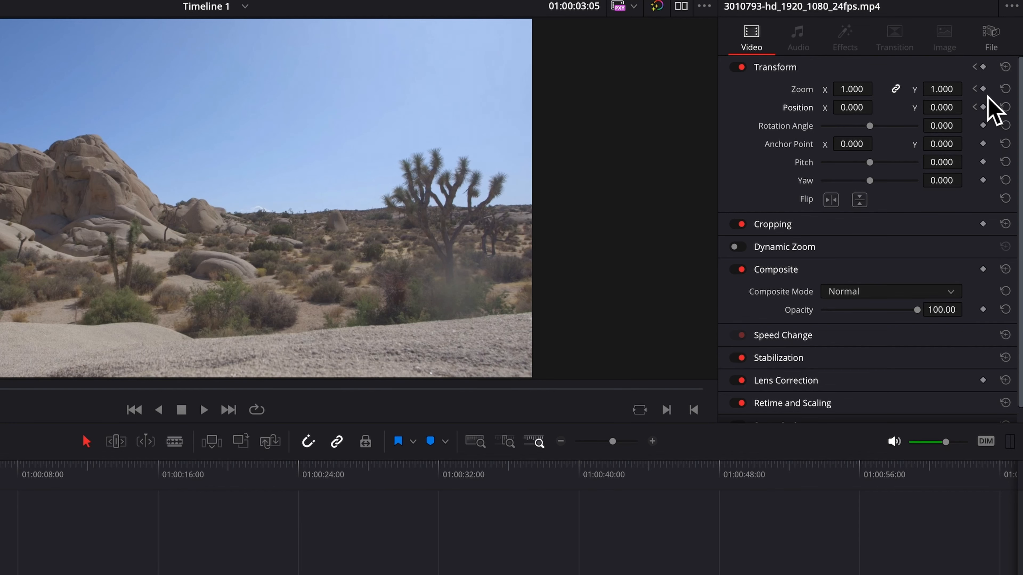
# Keyframe Zoom and Position at 01:00:03:05, setting Zoom to 2.100, Position X to -31 and Position Y to 331
pyautogui.click(983, 89)
pyautogui.click(983, 107)
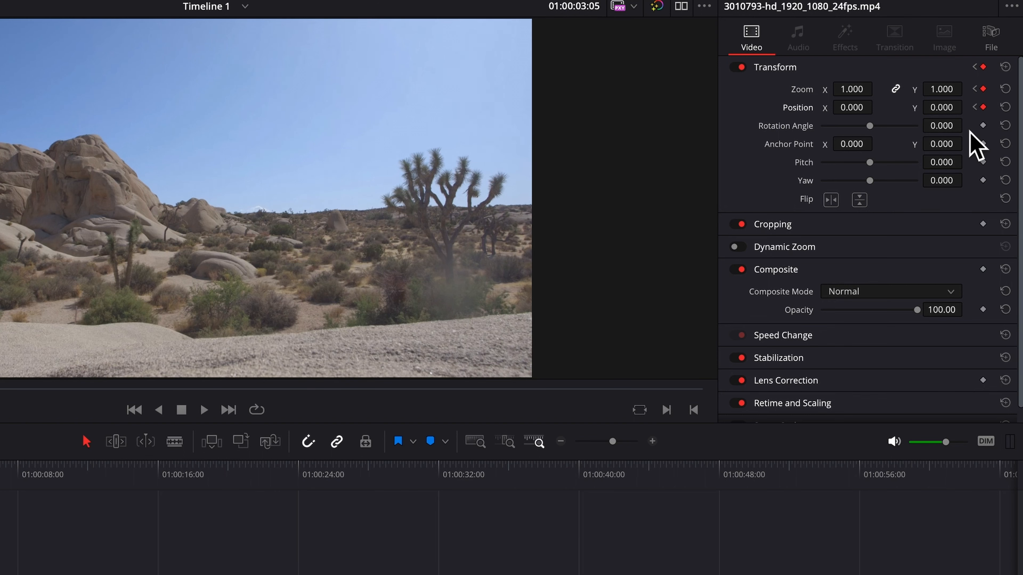
pyautogui.moveTo(856, 89)
pyautogui.mouseDown()
pyautogui.moveTo(877, 89)
pyautogui.moveTo(847, 89)
pyautogui.mouseUp()
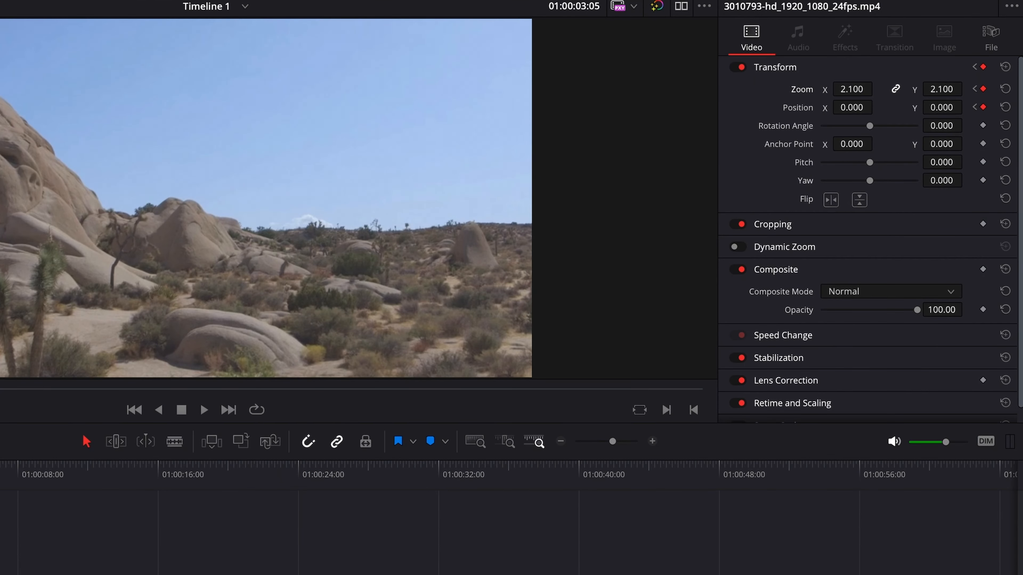
pyautogui.moveTo(941, 107); pyautogui.dragTo(987, 85)
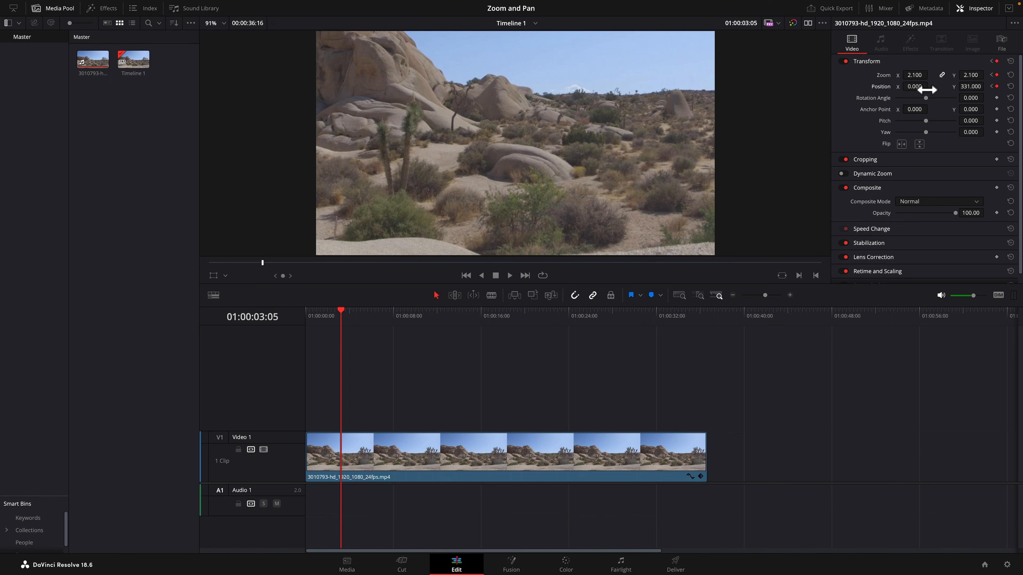
pyautogui.moveTo(926, 86); pyautogui.dragTo(917, 86)
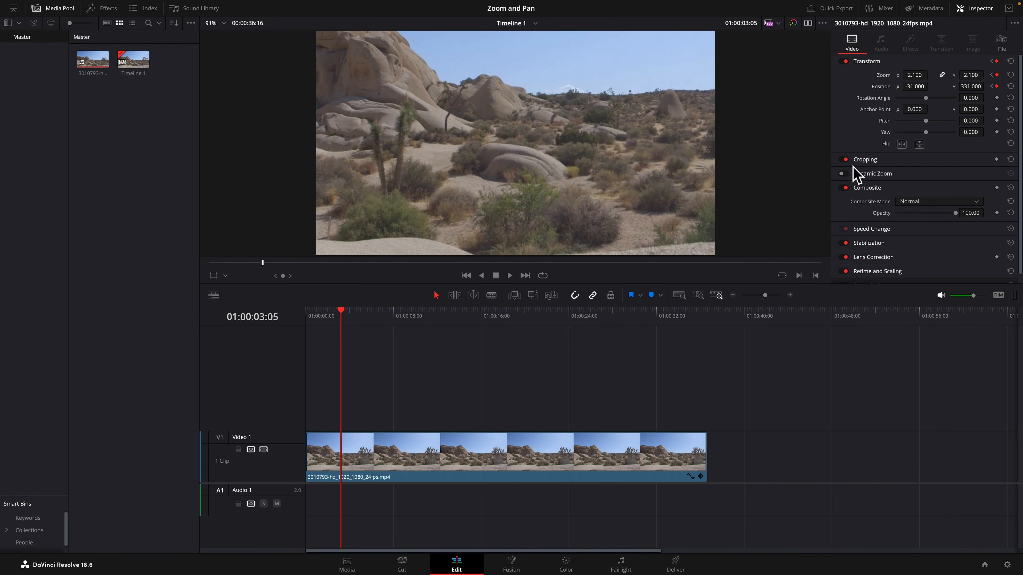
# Show the clip's keyframe track in the timeline and play the zoom from the start through 01:00:06:01
pyautogui.press('space')
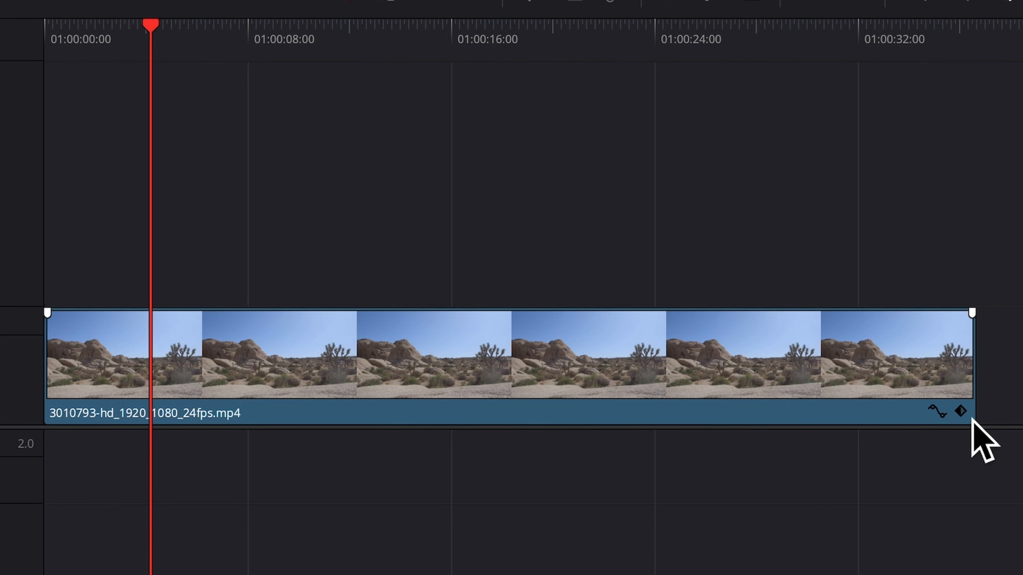
pyautogui.click(961, 412)
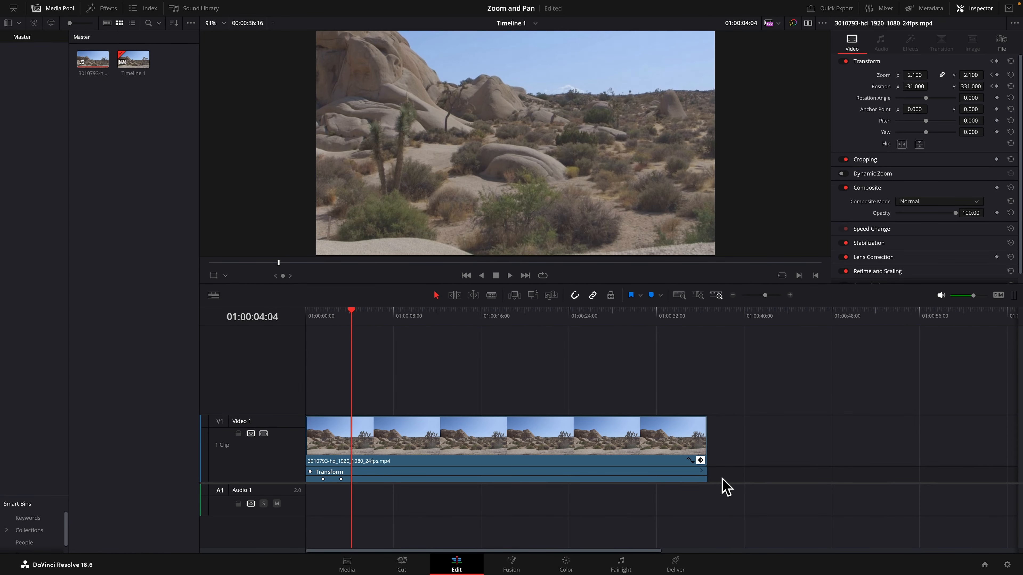
pyautogui.press('Home')
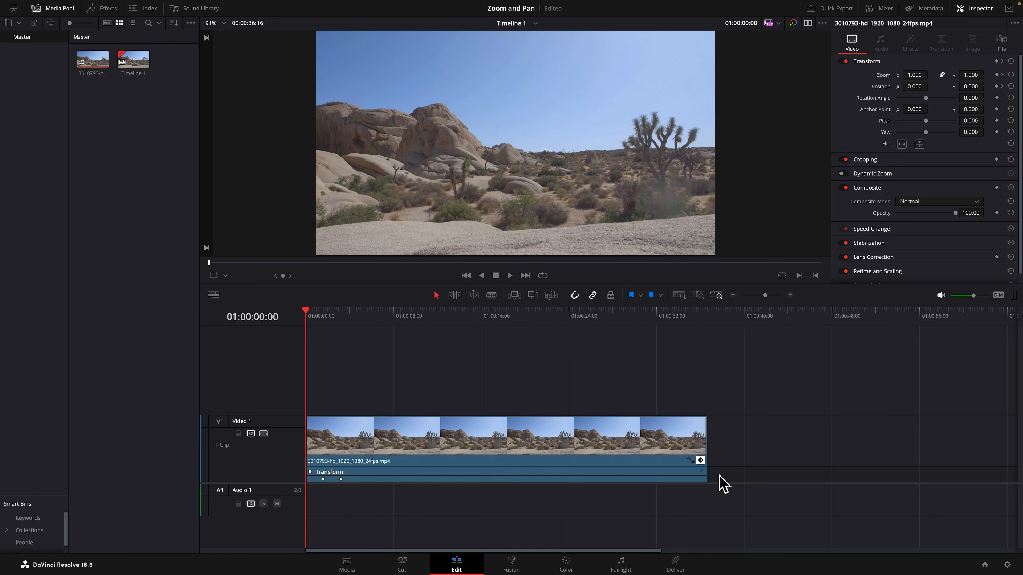
pyautogui.press('space')
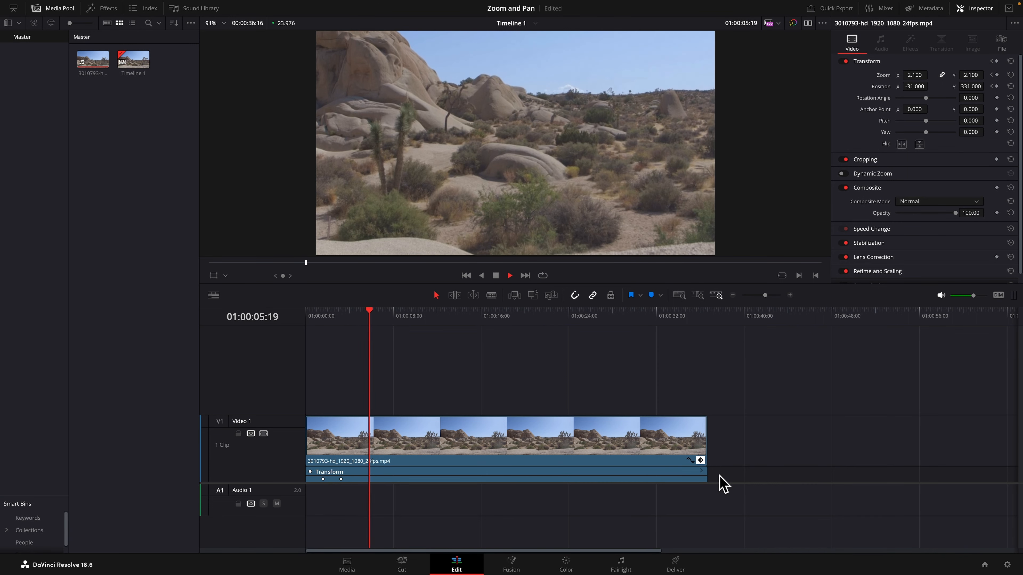
pyautogui.press('space')
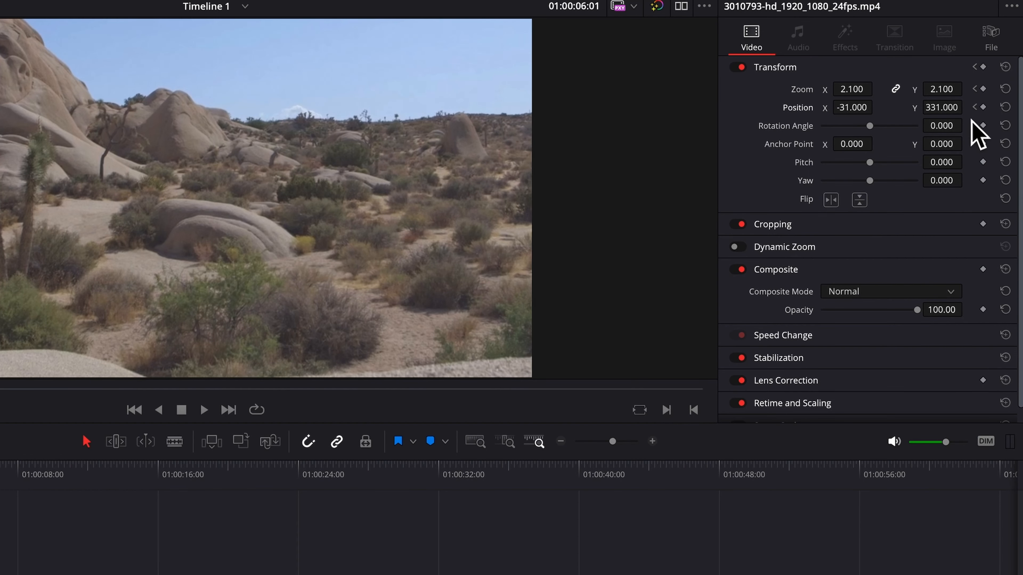
# Add a Position keyframe to the clip at 01:00:06:01 to hold the current framing
pyautogui.click(983, 107)
pyautogui.click(983, 108)
pyautogui.click(984, 108)
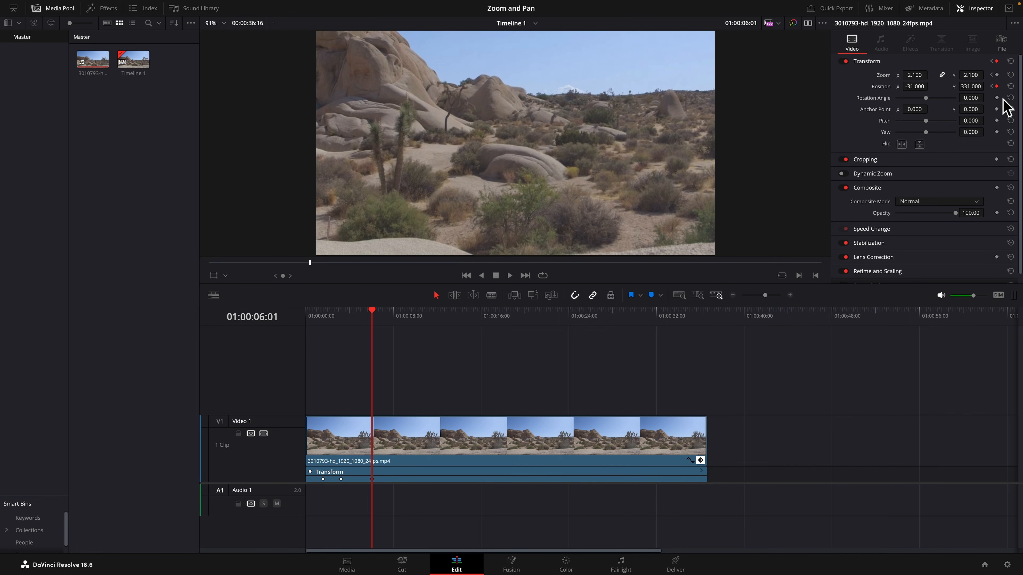
# Add a Position keyframe at 01:00:06:16 and pan to the Joshua tree with Position X -991 and Y 187
pyautogui.press('Right')
pyautogui.press('Right')
pyautogui.press('Right')
pyautogui.press('Right')
pyautogui.press('Right')
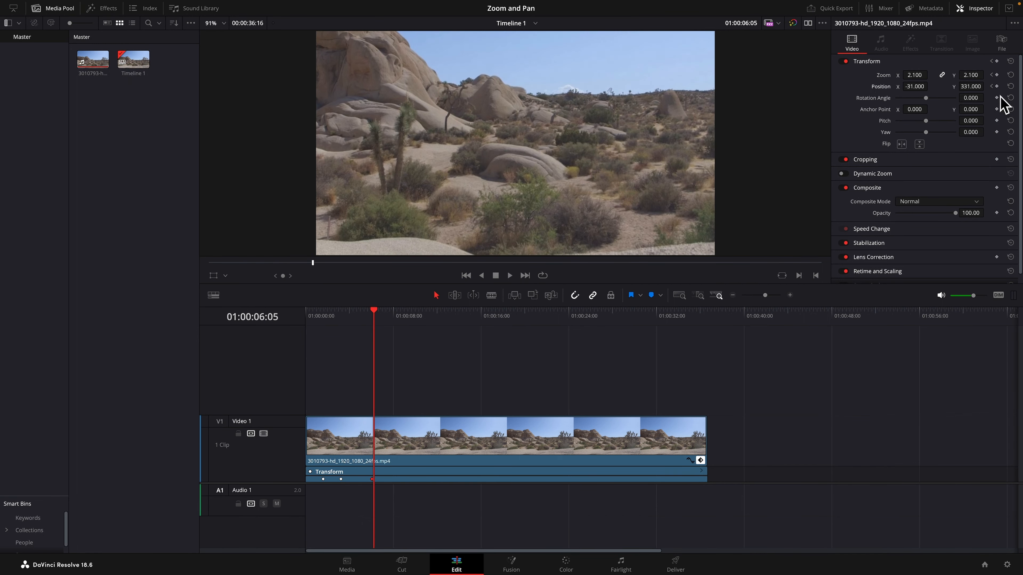
pyautogui.press('Right')
pyautogui.press('Right')
pyautogui.press('Right')
pyautogui.press('Right')
pyautogui.press('Right')
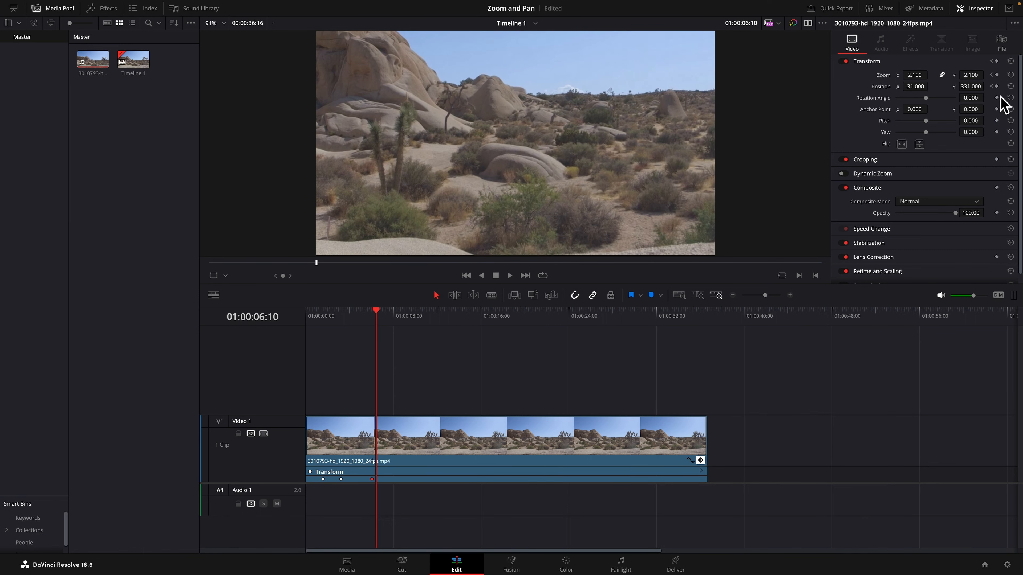
pyautogui.press('Right')
pyautogui.press('Right')
pyautogui.press('Right')
pyautogui.press('Right')
pyautogui.press('Right')
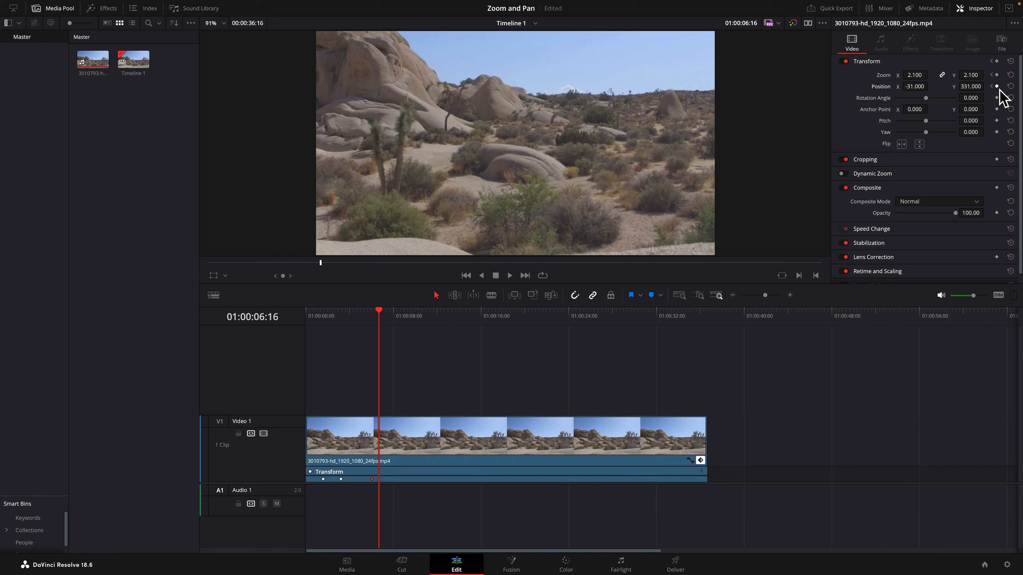
pyautogui.click(997, 87)
pyautogui.moveTo(921, 95); pyautogui.dragTo(701, 89)
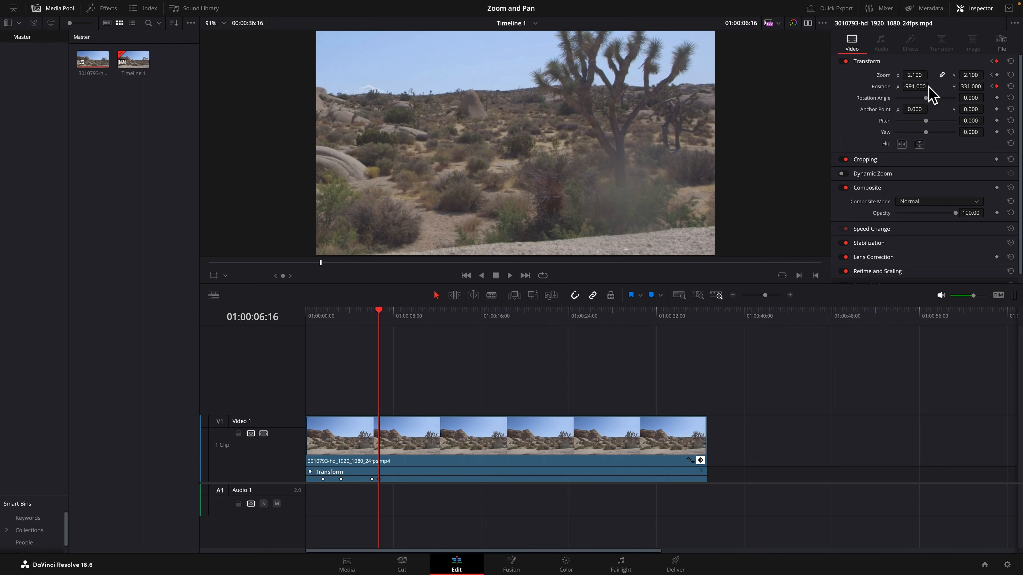
pyautogui.moveTo(982, 92); pyautogui.dragTo(924, 92)
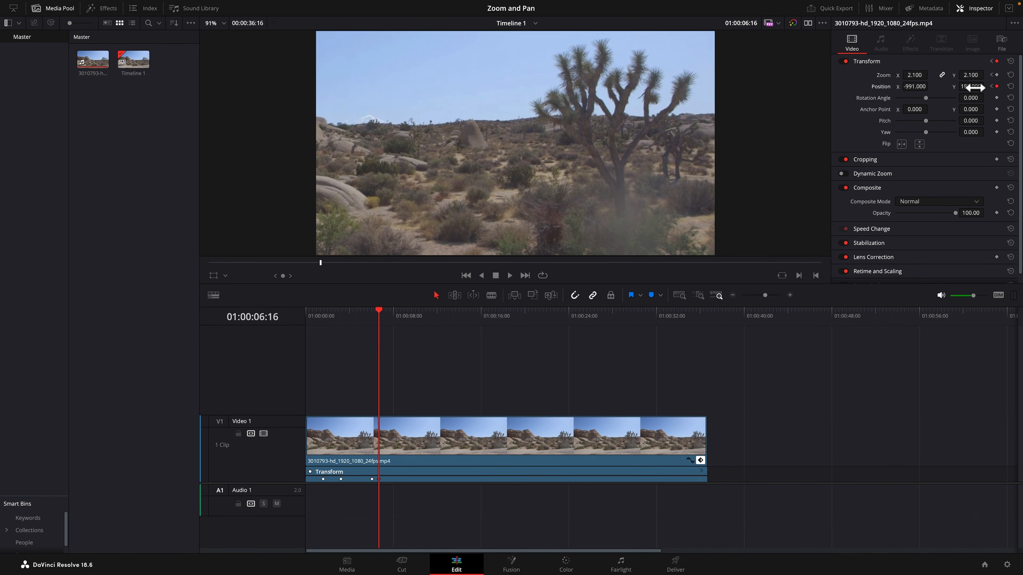
# Play the timeline from the beginning to review the zoom and the pan to the tree
pyautogui.press('Home')
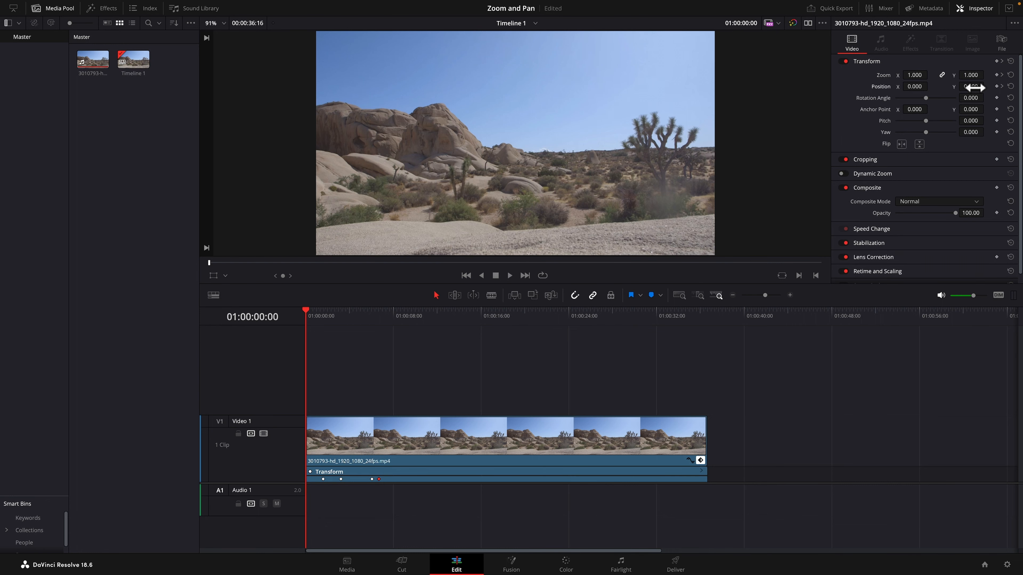
pyautogui.press('space')
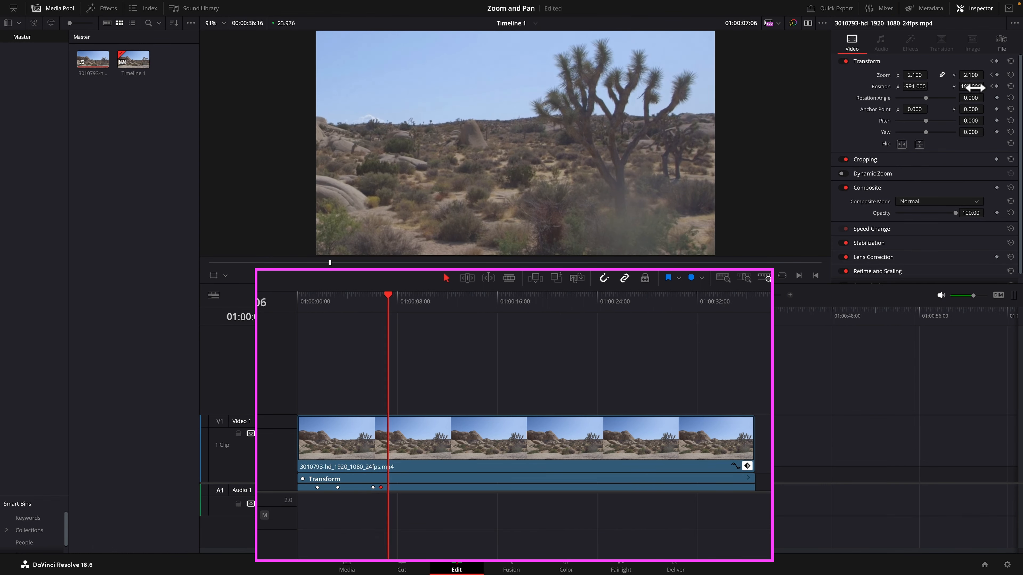
pyautogui.press('space')
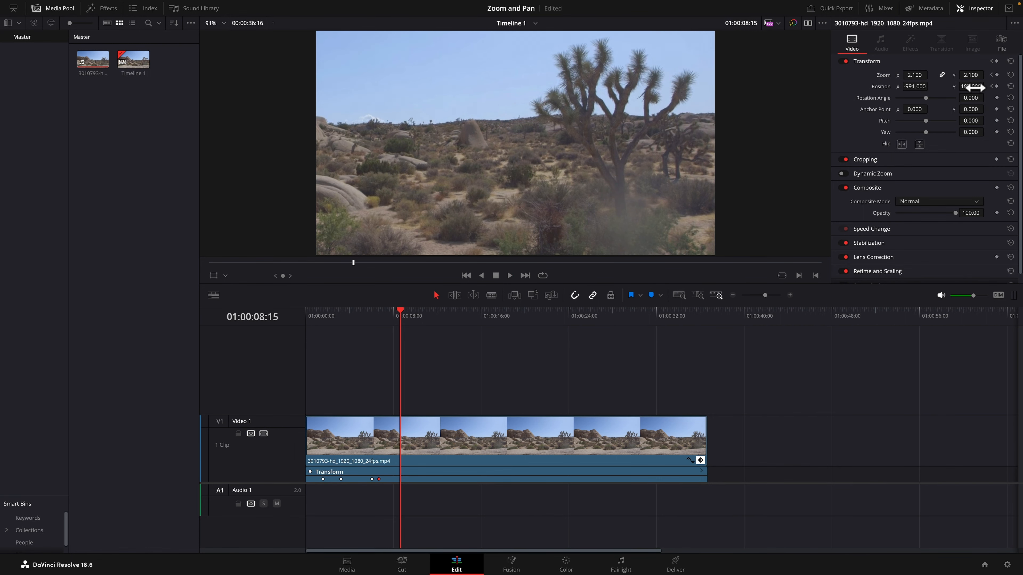
# Add Zoom and Position keyframes at 01:00:09:19 to hold the framing on the tree
pyautogui.press('space')
pyautogui.press('space')
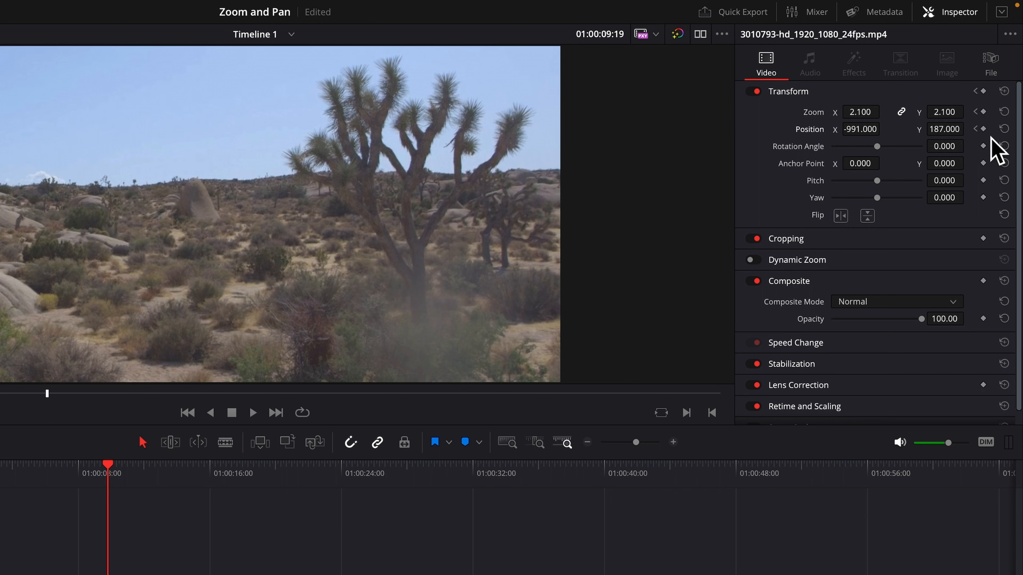
pyautogui.click(984, 113)
pyautogui.click(983, 129)
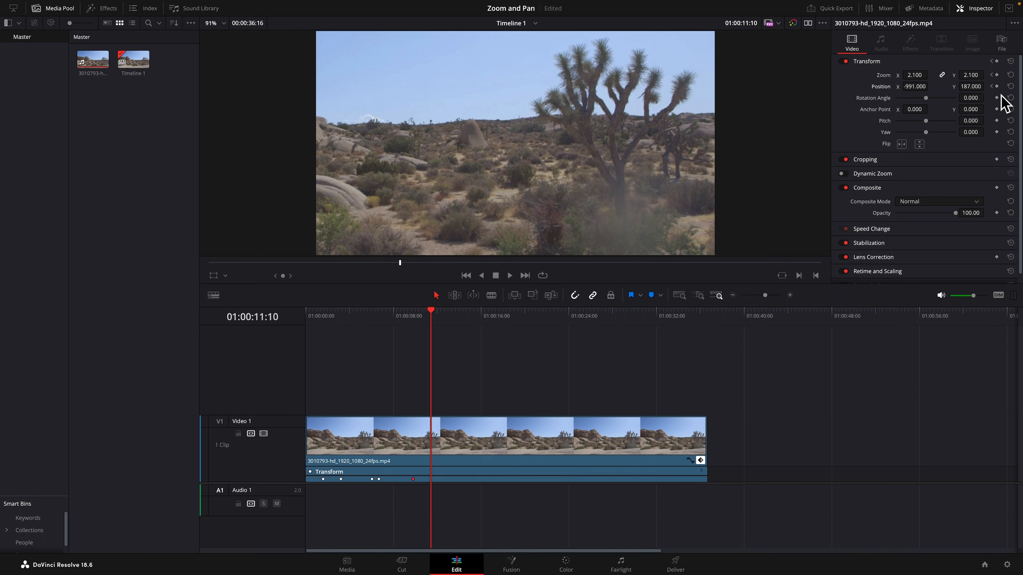
# Keyframe Zoom and Position at 01:00:11:10, setting Zoom to 6.240 and Position X to -856 to frame the distant horizon
pyautogui.click(996, 75)
pyautogui.click(996, 87)
pyautogui.moveTo(917, 89); pyautogui.dragTo(930, 86)
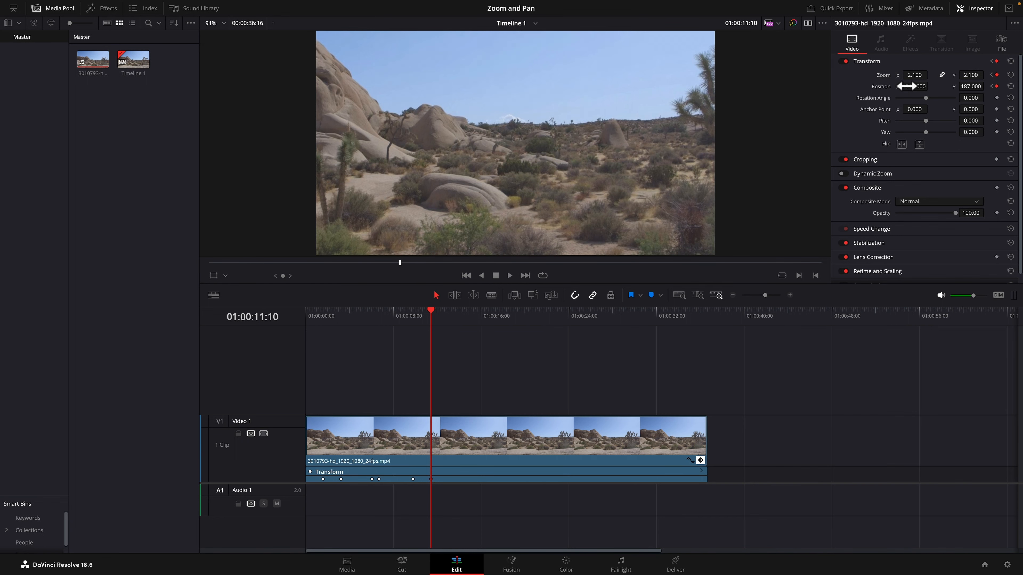
pyautogui.moveTo(926, 77); pyautogui.dragTo(930, 75)
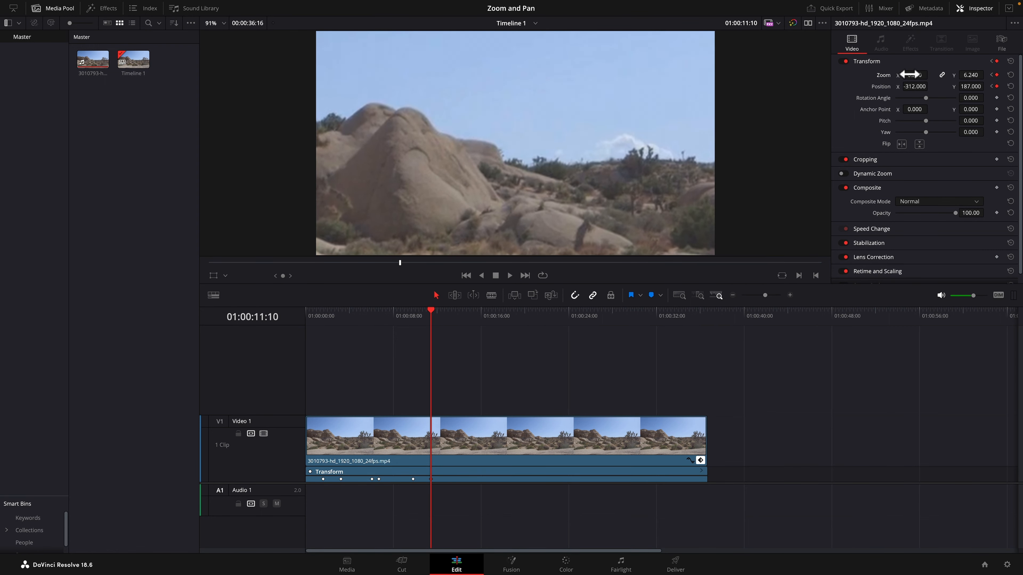
pyautogui.moveTo(934, 86); pyautogui.dragTo(859, 86)
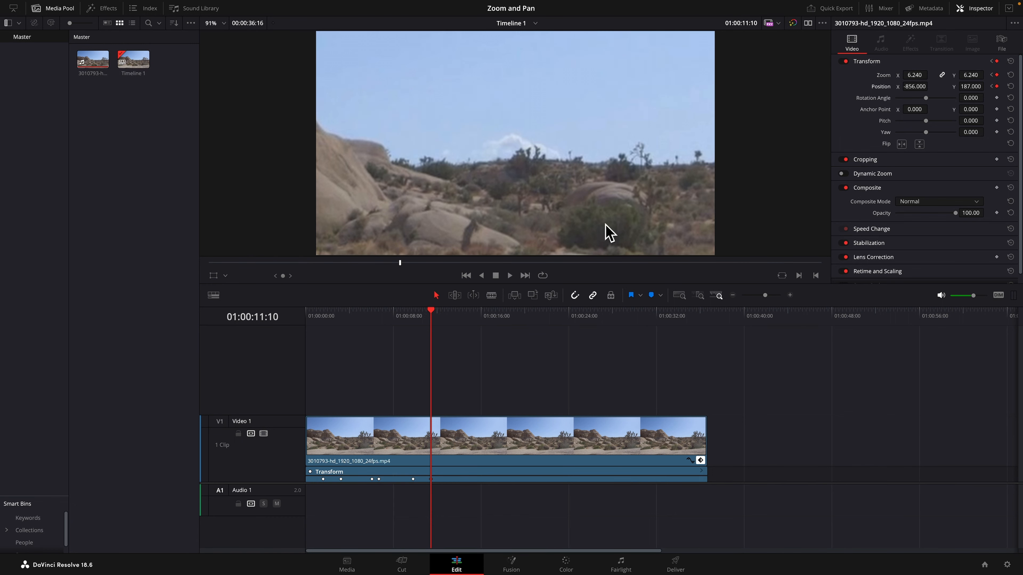
# Play the second zoom move from 01:00:08:16 to review it
pyautogui.click(402, 315)
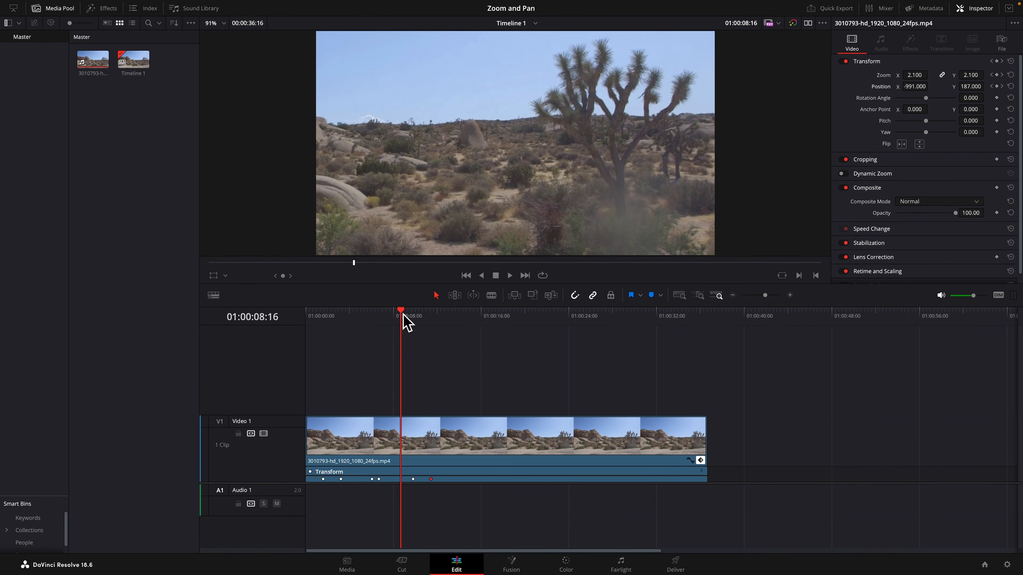
pyautogui.press('space')
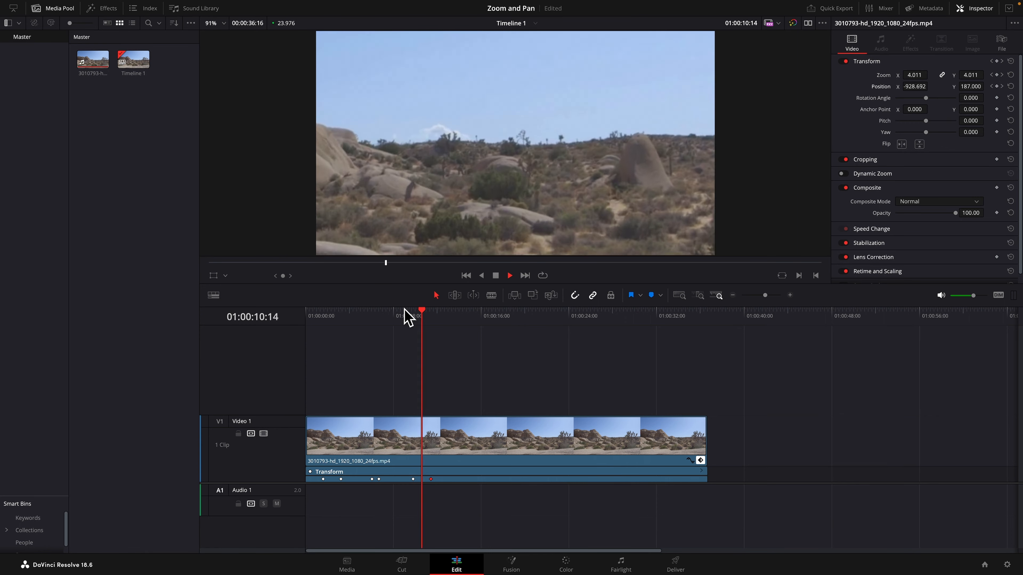
pyautogui.press('space')
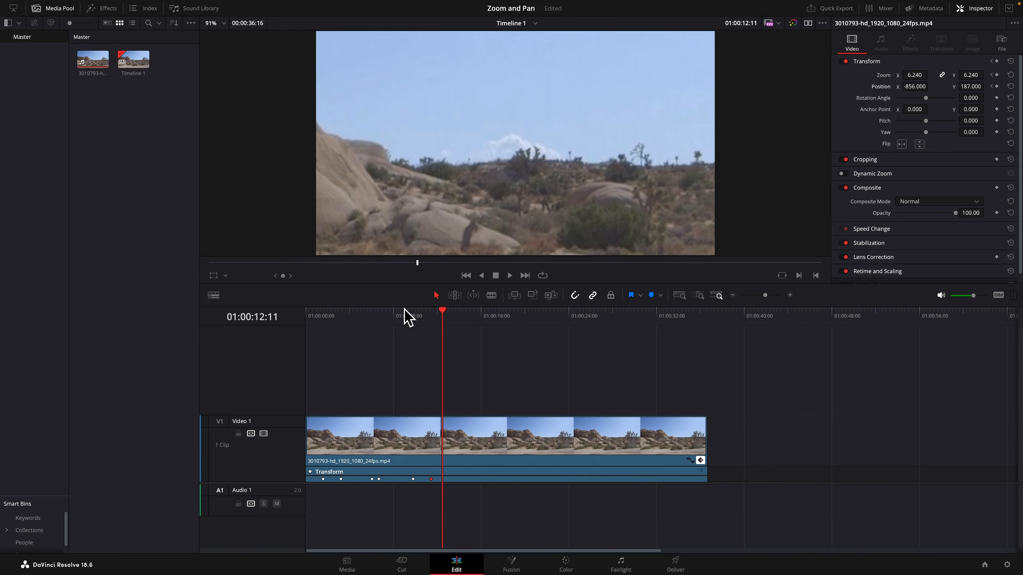
# Add a Zoom keyframe at 01:00:14:02 to hold the close-up framing
pyautogui.press('space')
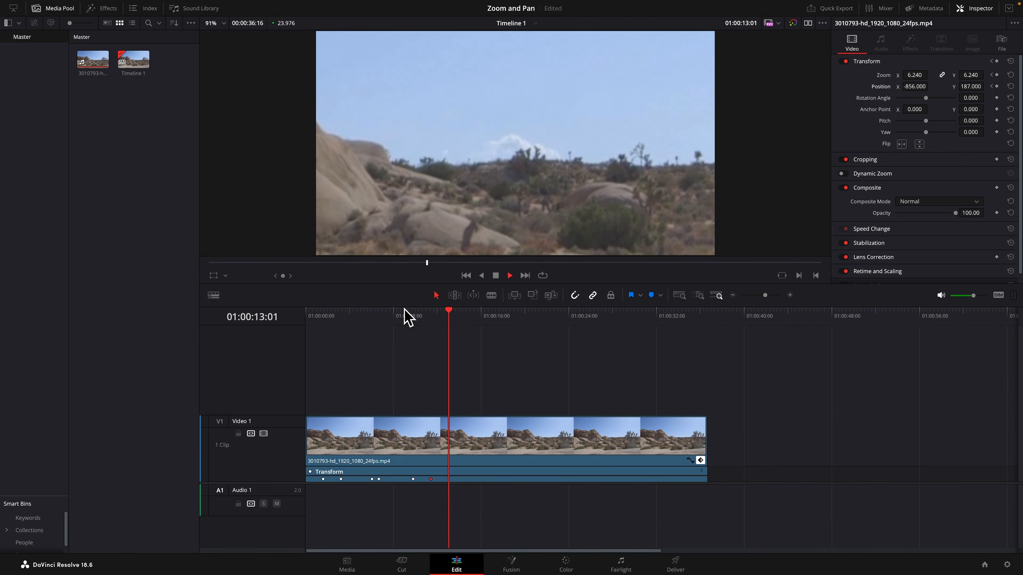
pyautogui.press('space')
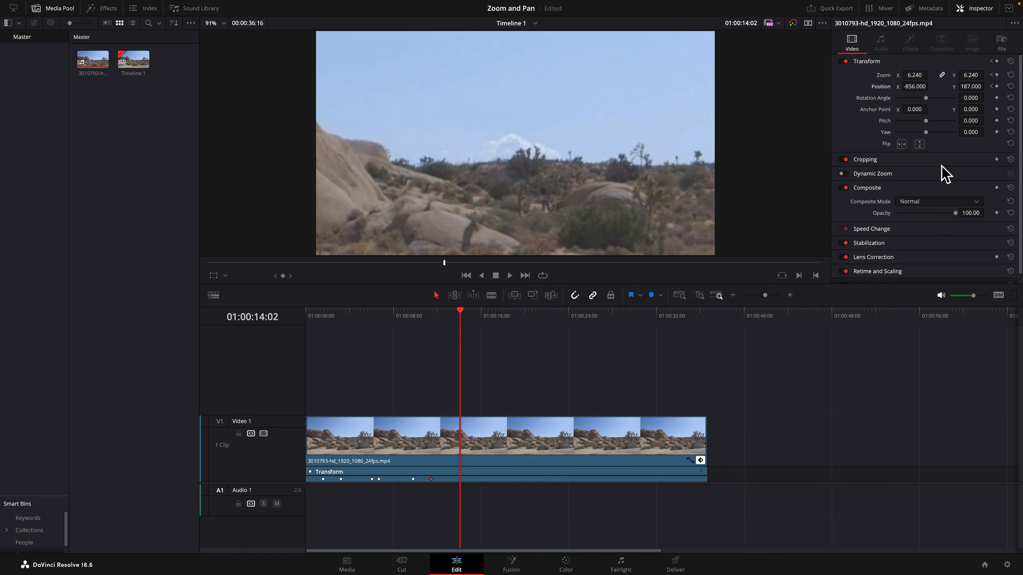
pyautogui.click(997, 75)
# Add Zoom and Position keyframes at 01:00:15:17 and set the Zoom there to 1.000
pyautogui.press('space')
pyautogui.press('space')
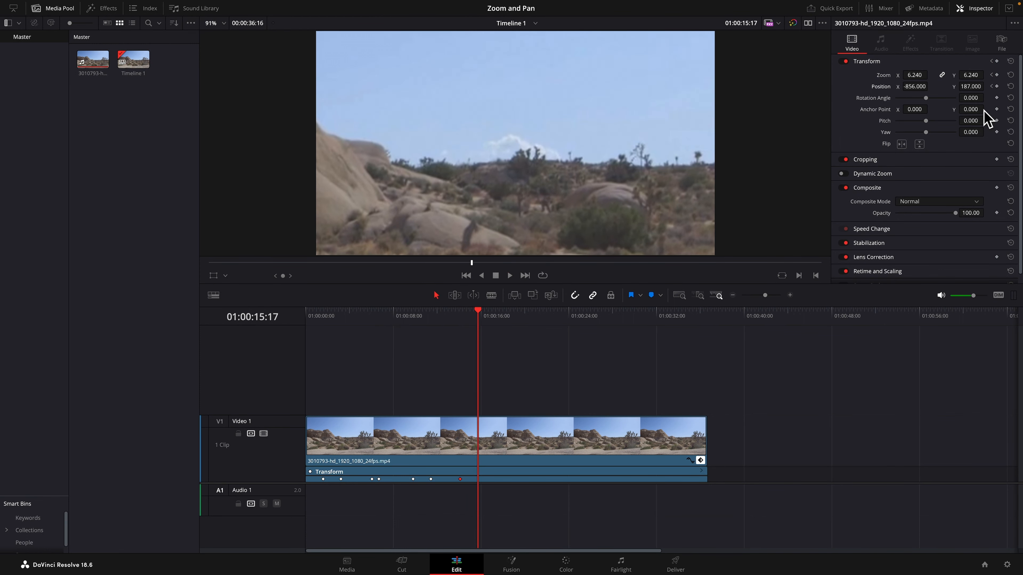
pyautogui.click(996, 75)
pyautogui.click(996, 86)
pyautogui.click(915, 75)
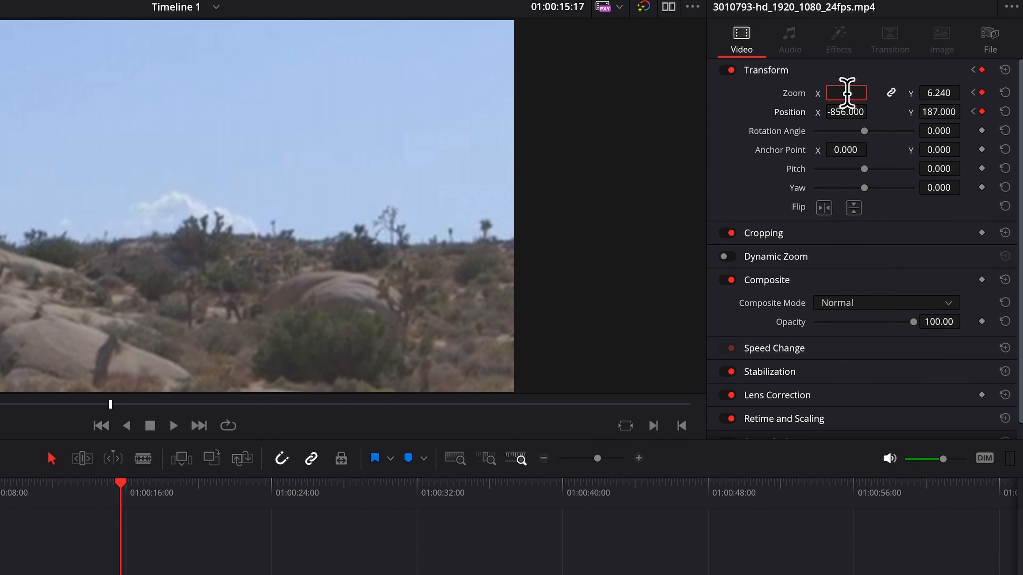
pyautogui.write('1')
pyautogui.press('Return')
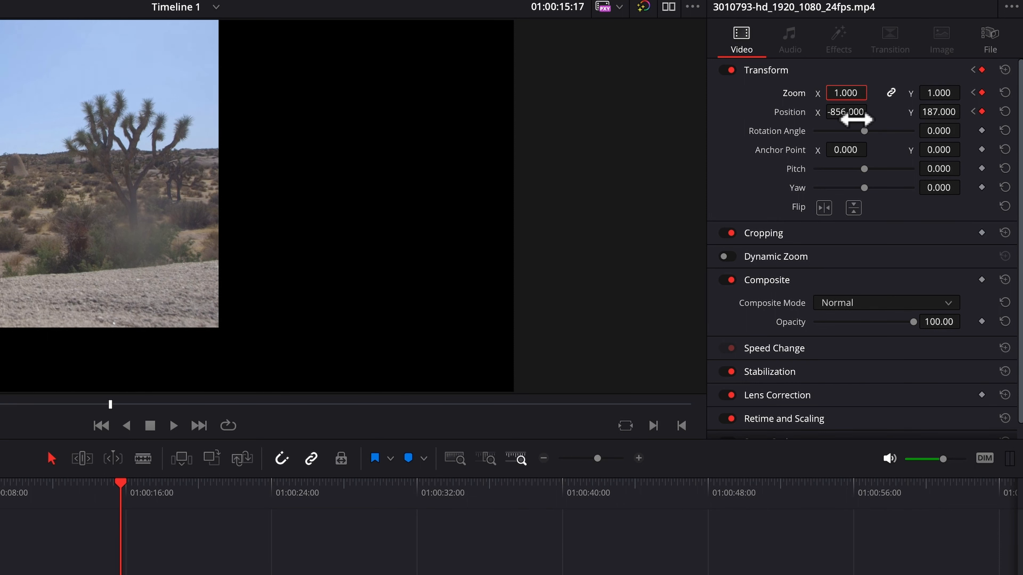
# Set Position X and Y to 0 at the 01:00:15:17 keyframe to return the clip to full frame
pyautogui.click(846, 112)
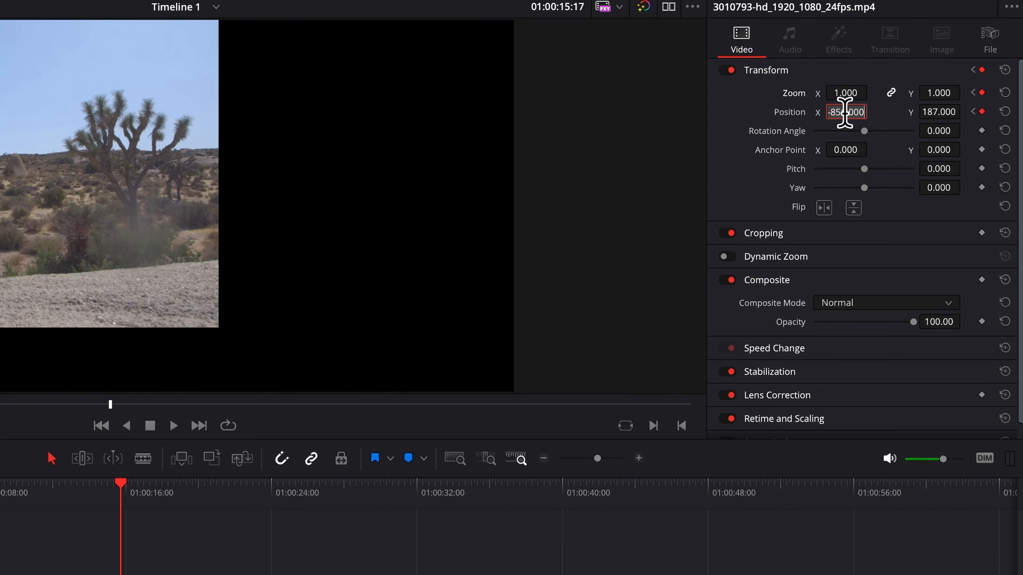
pyautogui.write('0')
pyautogui.press('Return')
pyautogui.click(937, 112)
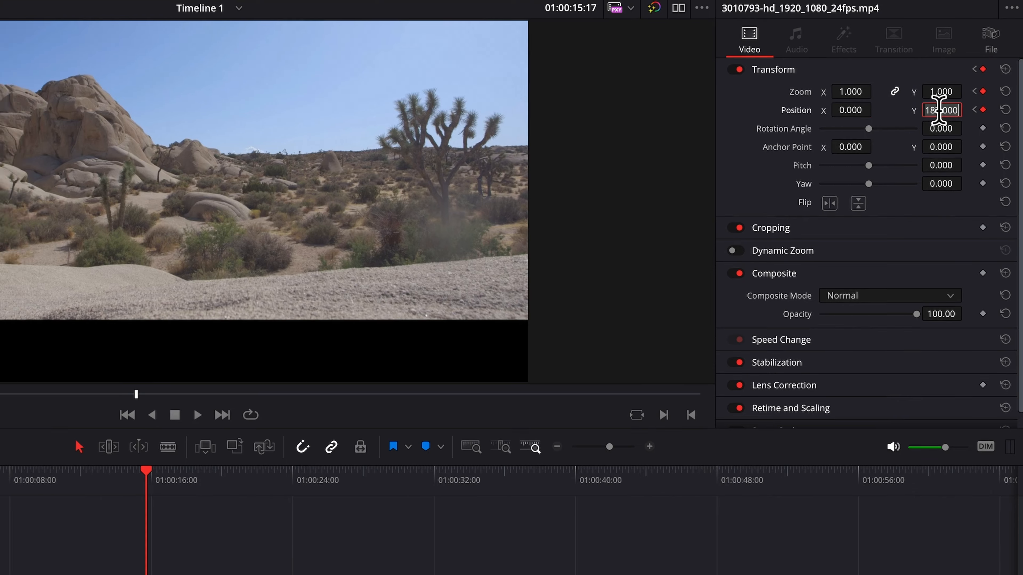
pyautogui.write('0')
pyautogui.press('Return')
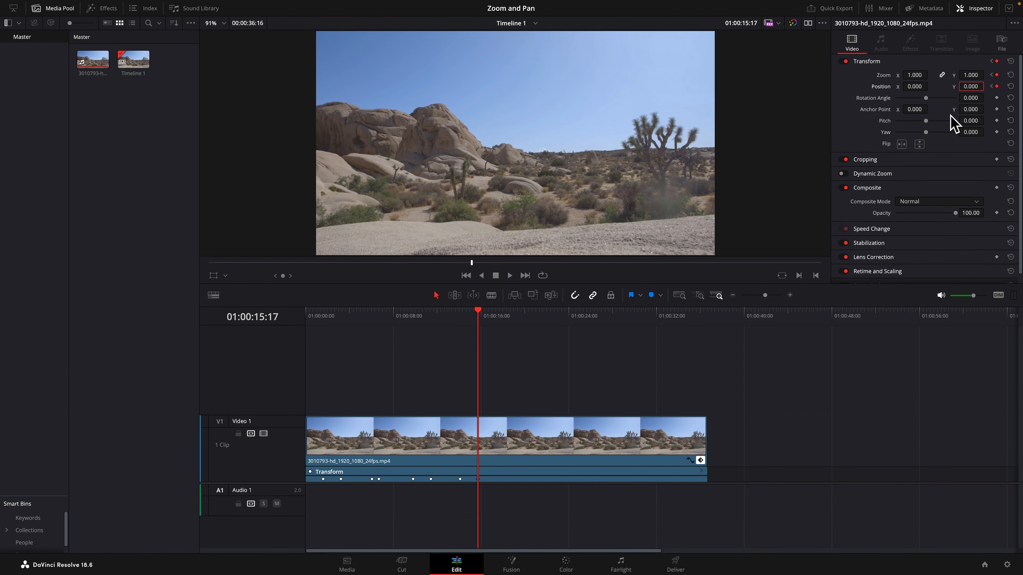
# Play the zoom back out to full frame, and play the whole animation from the start of the timeline
pyautogui.click(460, 315)
pyautogui.press('space')
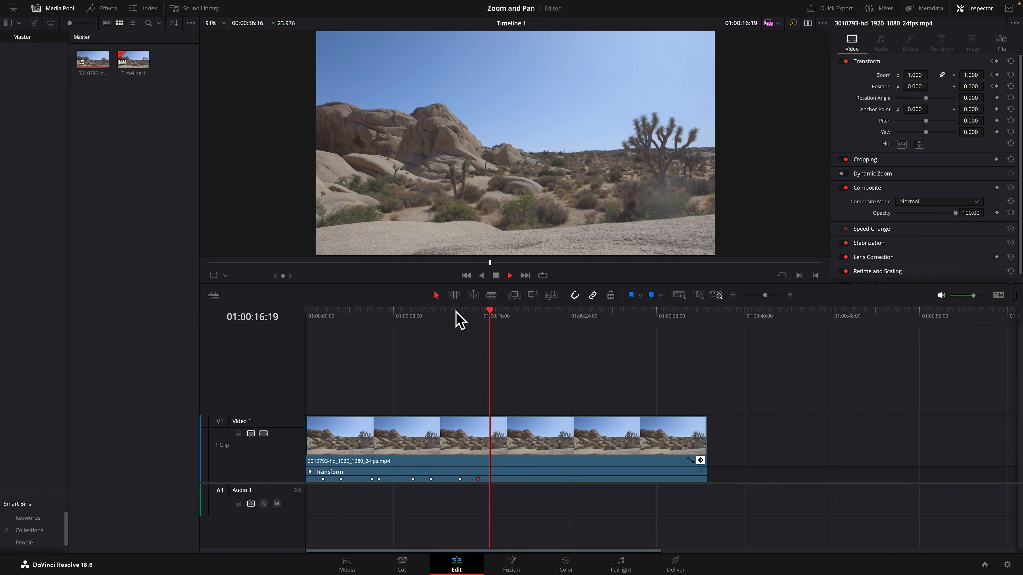
pyautogui.press('space')
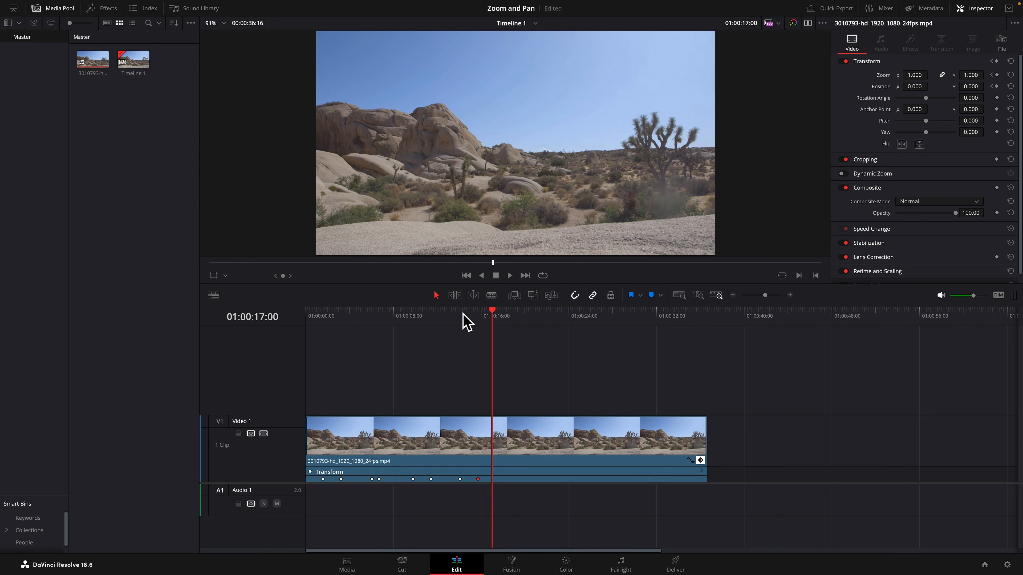
pyautogui.press('Home')
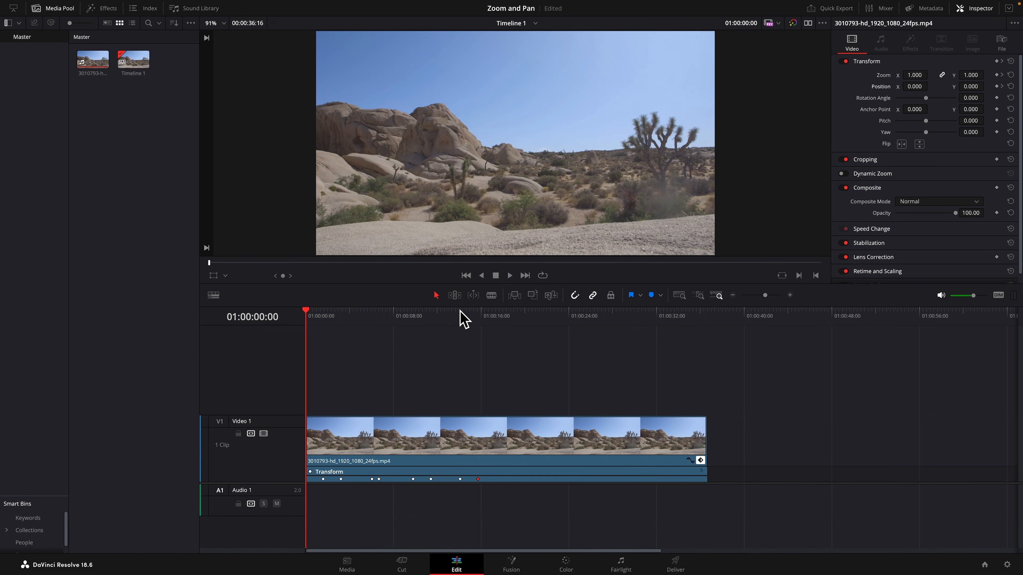
pyautogui.press('space')
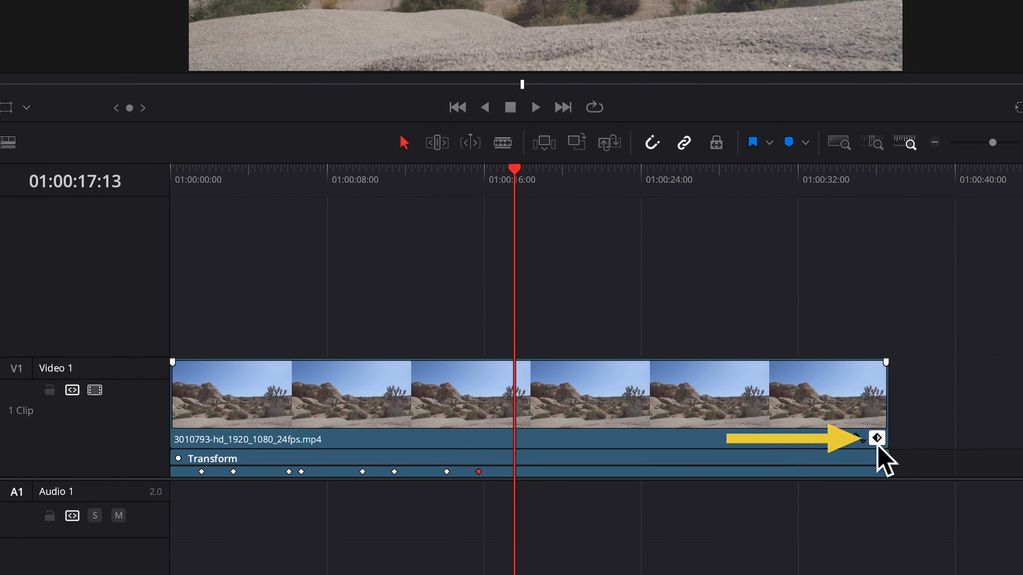
# Collapse the clip's keyframe track in the timeline and expand it again
pyautogui.click(878, 442)
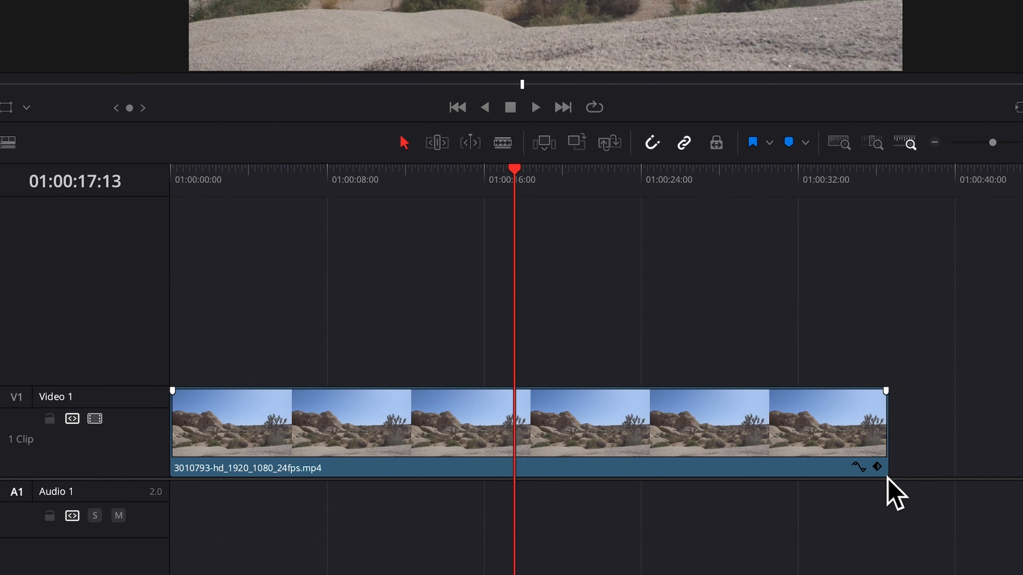
pyautogui.click(878, 468)
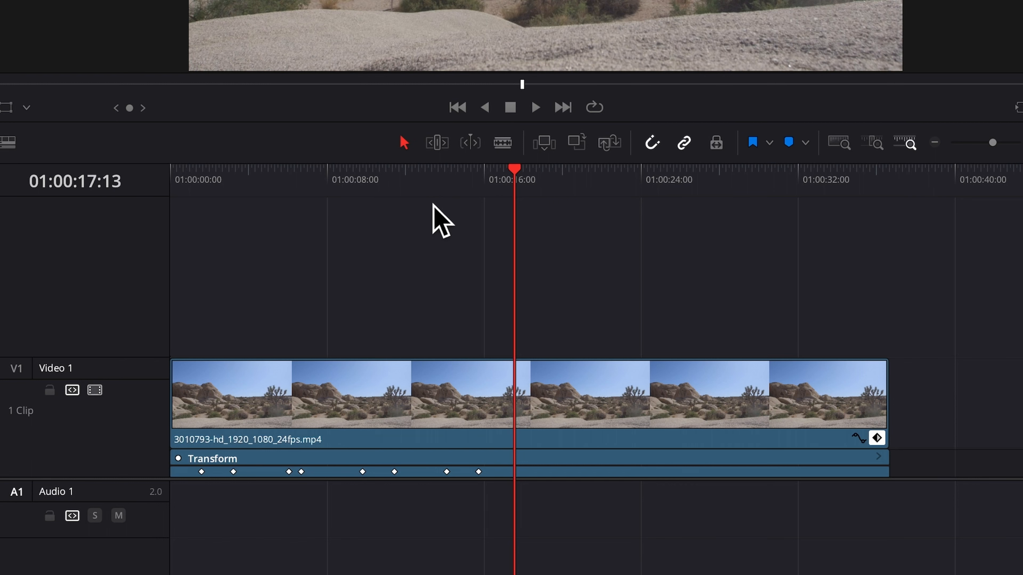
# Select the third and fourth Transform keyframes together and move them about one second earlier in the timeline
pyautogui.press('a')
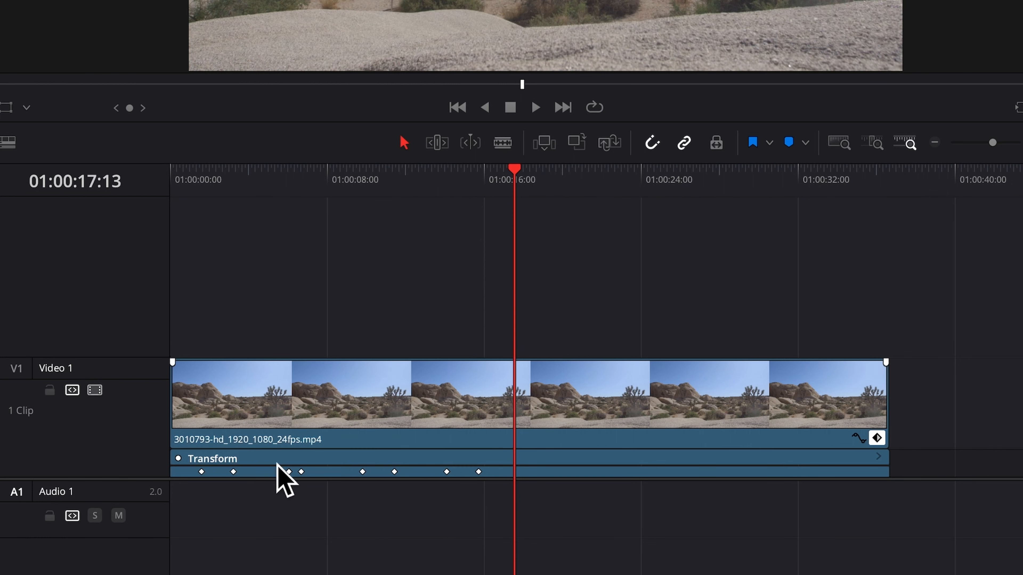
pyautogui.moveTo(273, 471); pyautogui.dragTo(326, 491)
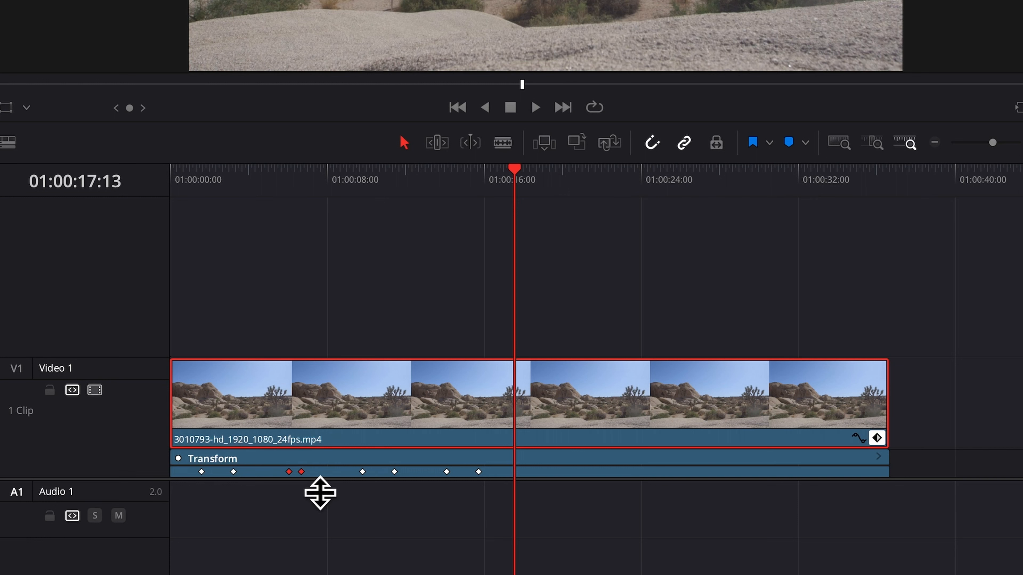
pyautogui.moveTo(315, 479); pyautogui.dragTo(289, 478)
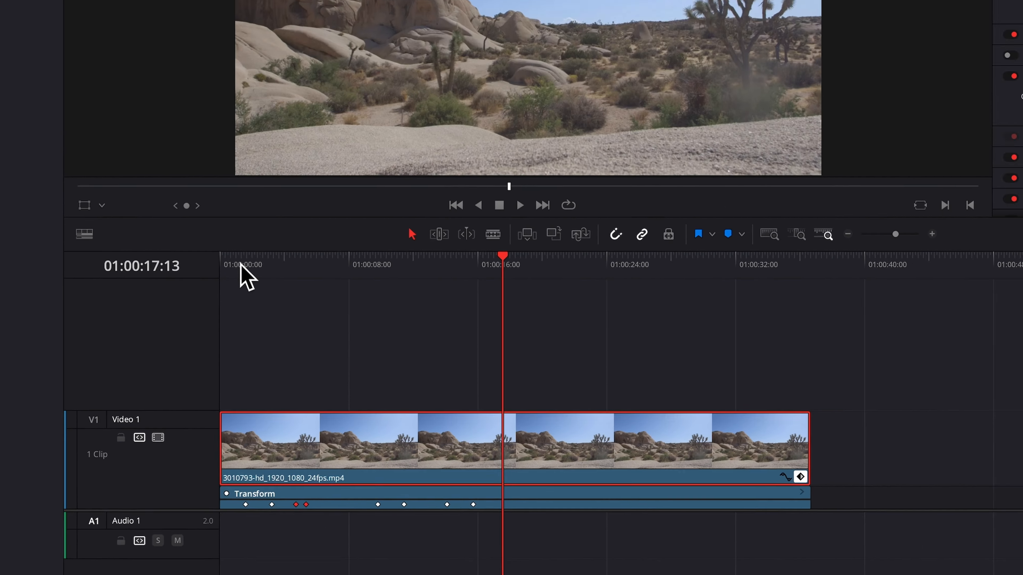
# Play the clip from 01:00:01:14 to review the retimed pan to the Joshua tree
pyautogui.click(196, 200)
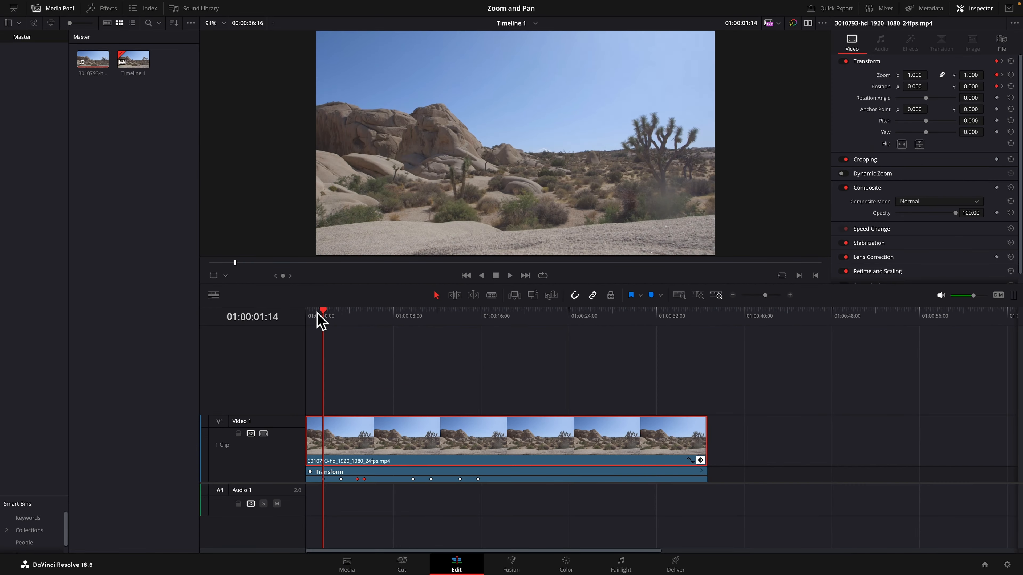
pyautogui.press('space')
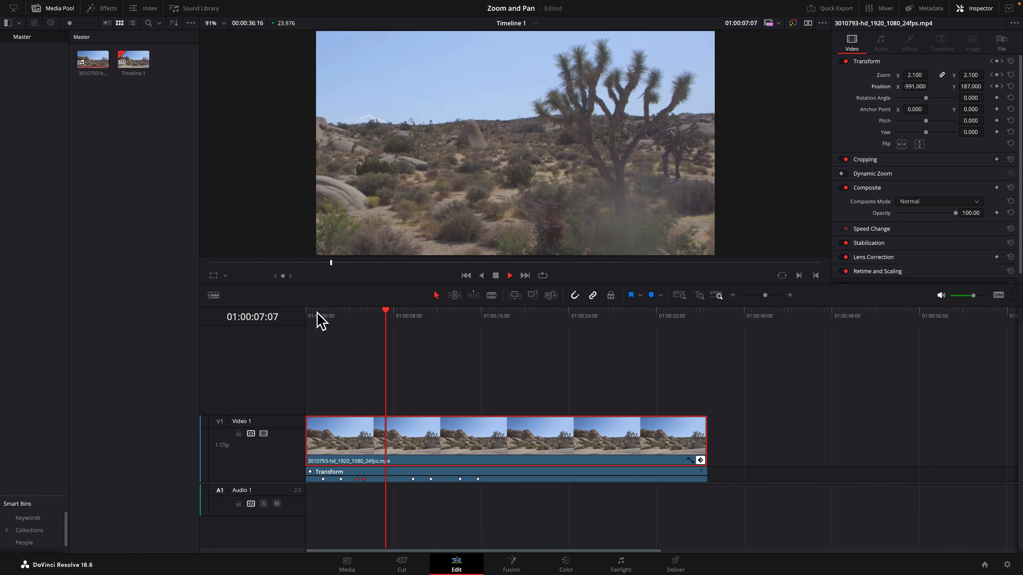
pyautogui.press('space')
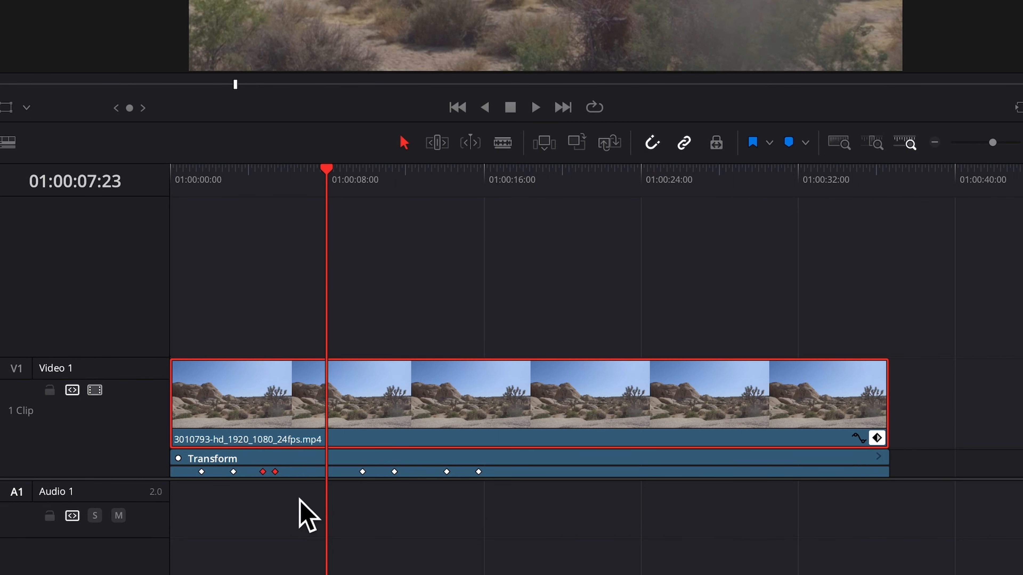
# Deselect the keyframe pair and move only the fourth keyframe later, lengthening the pan to the Joshua tree
pyautogui.click(303, 514)
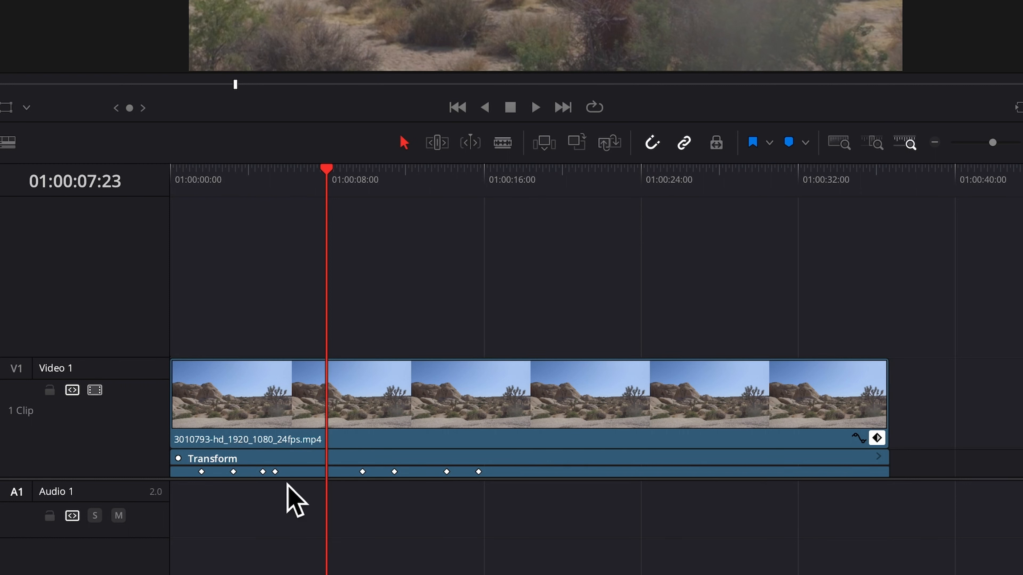
pyautogui.moveTo(290, 479); pyautogui.dragTo(321, 483)
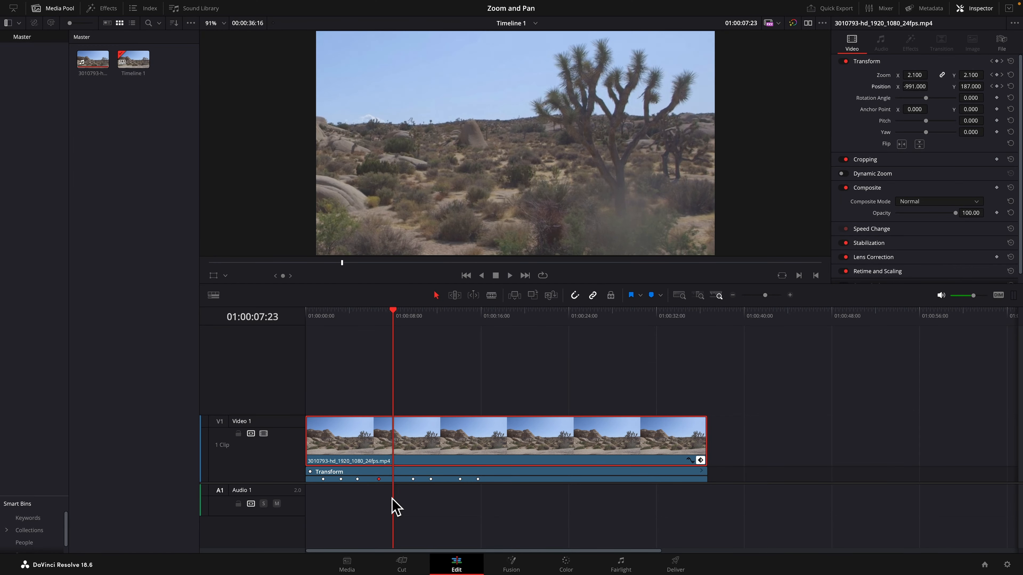
# Play the lengthened pan from just before the third keyframe to check its slower speed
pyautogui.click(356, 318)
pyautogui.press('space')
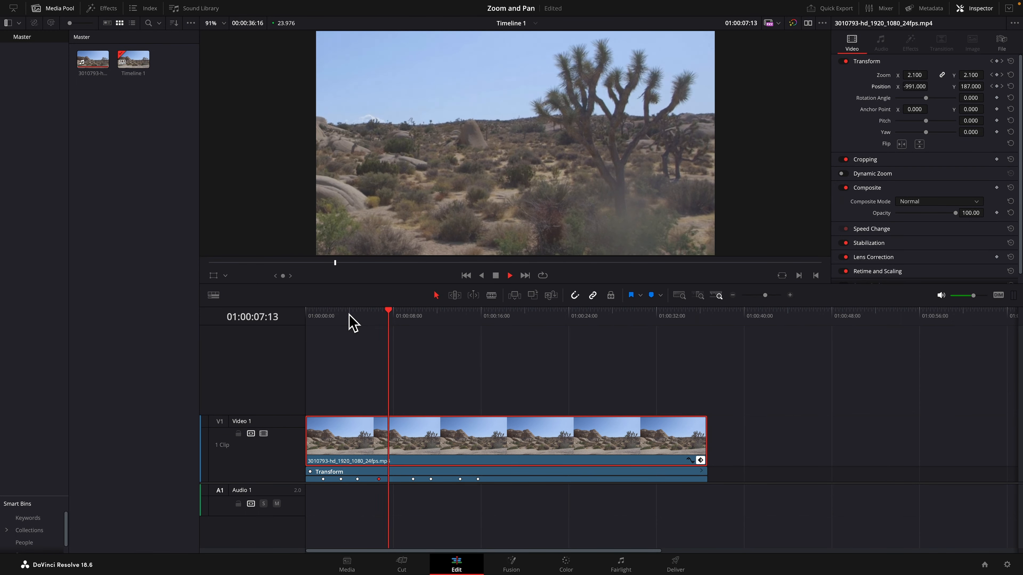
pyautogui.press('space')
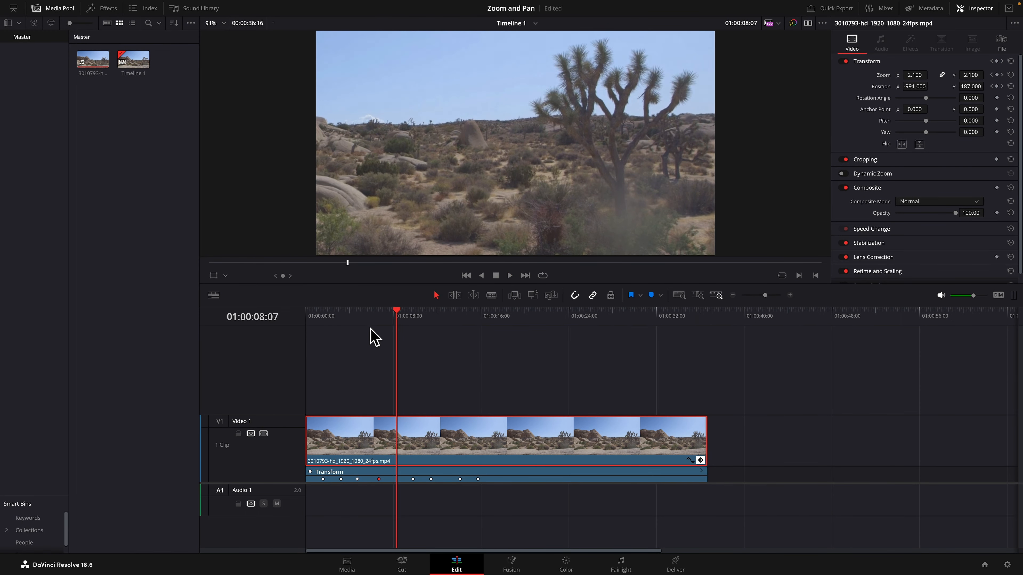
# Select all the Transform keyframes and shift them together so the last one falls at 01:00:23:00
pyautogui.click(558, 318)
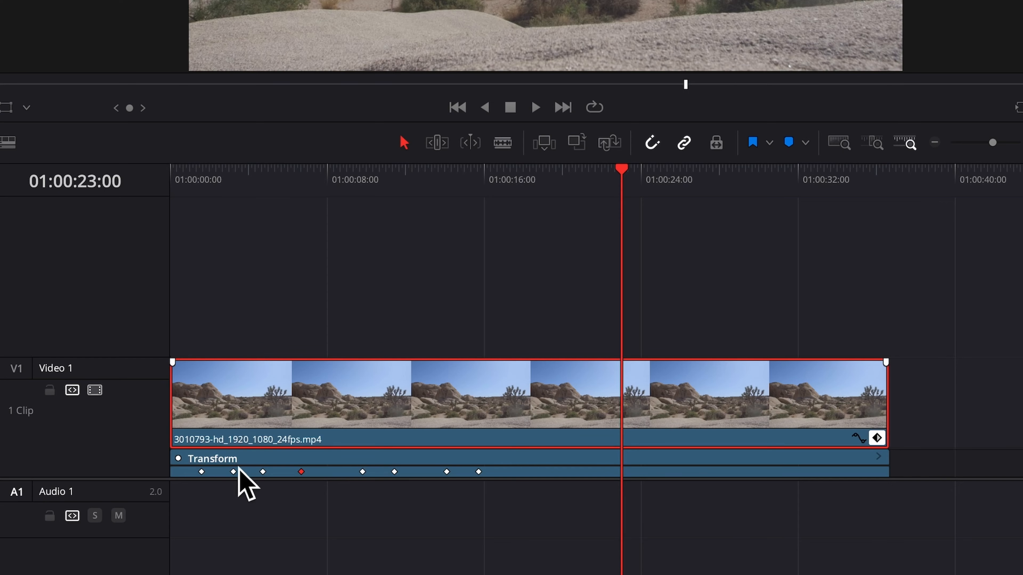
pyautogui.moveTo(318, 475); pyautogui.dragTo(321, 483)
pyautogui.moveTo(197, 477); pyautogui.dragTo(514, 511)
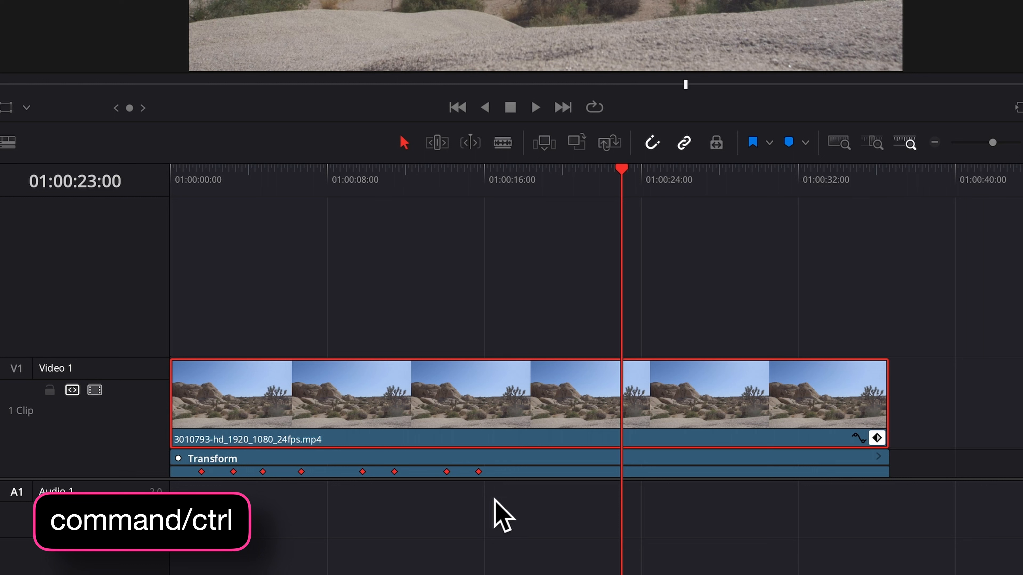
pyautogui.moveTo(491, 478); pyautogui.dragTo(623, 488)
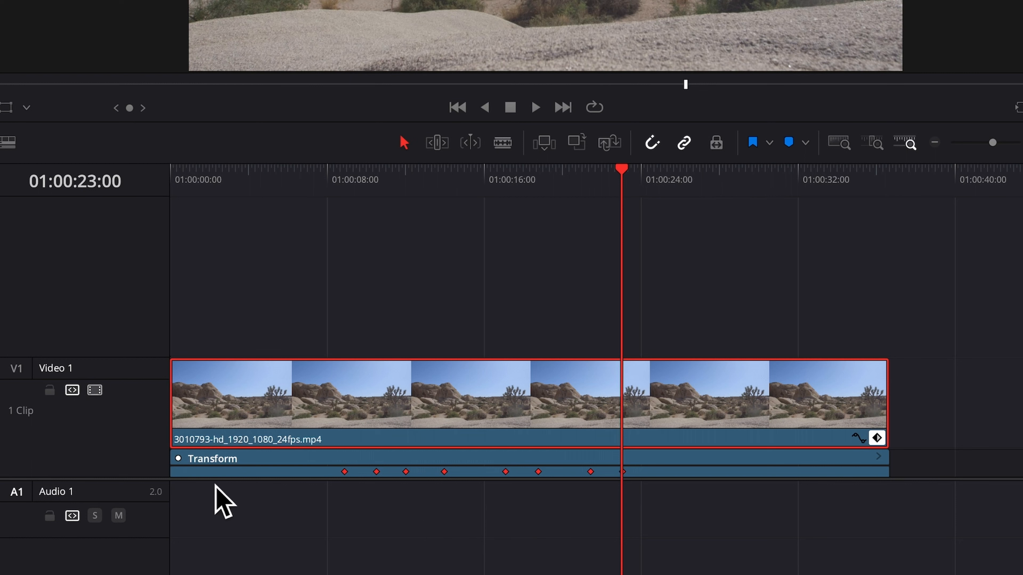
# Disable the clip's Transform keyframe track and enable it again
pyautogui.click(183, 469)
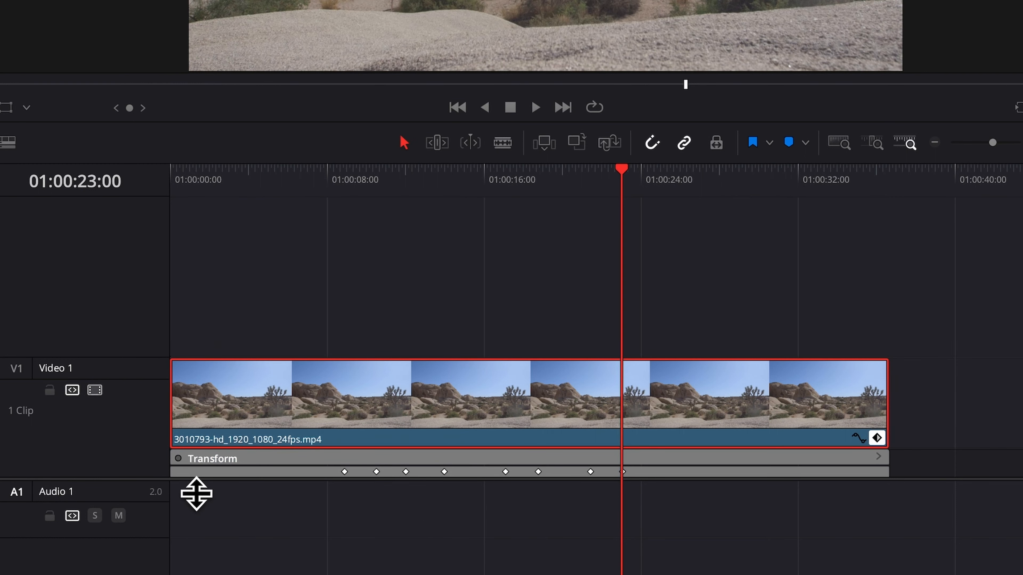
pyautogui.click(187, 472)
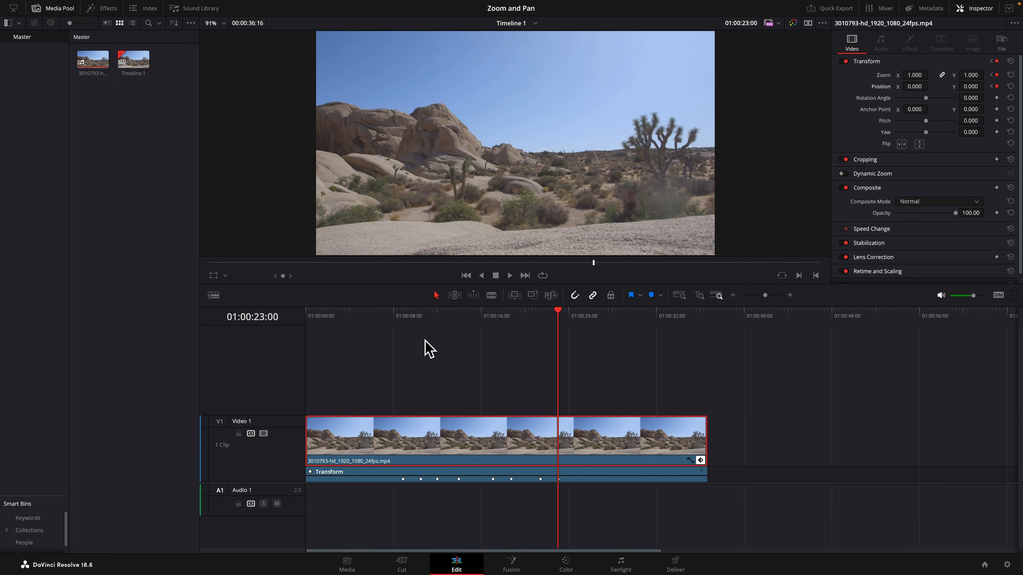
# Set the Zoom keyframe at 01:00:10:12 to Ease In
pyautogui.click(421, 318)
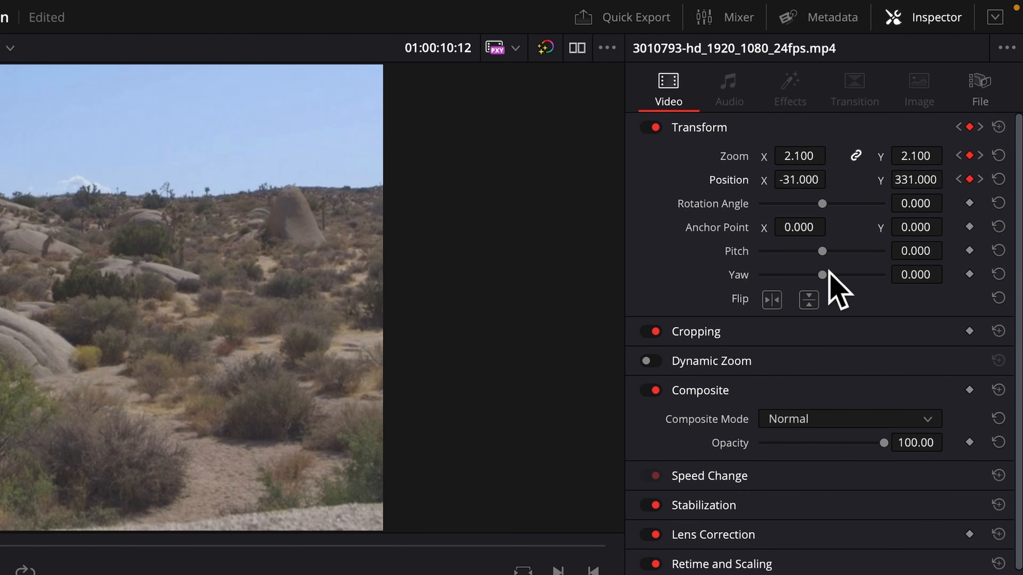
pyautogui.rightClick(976, 161)
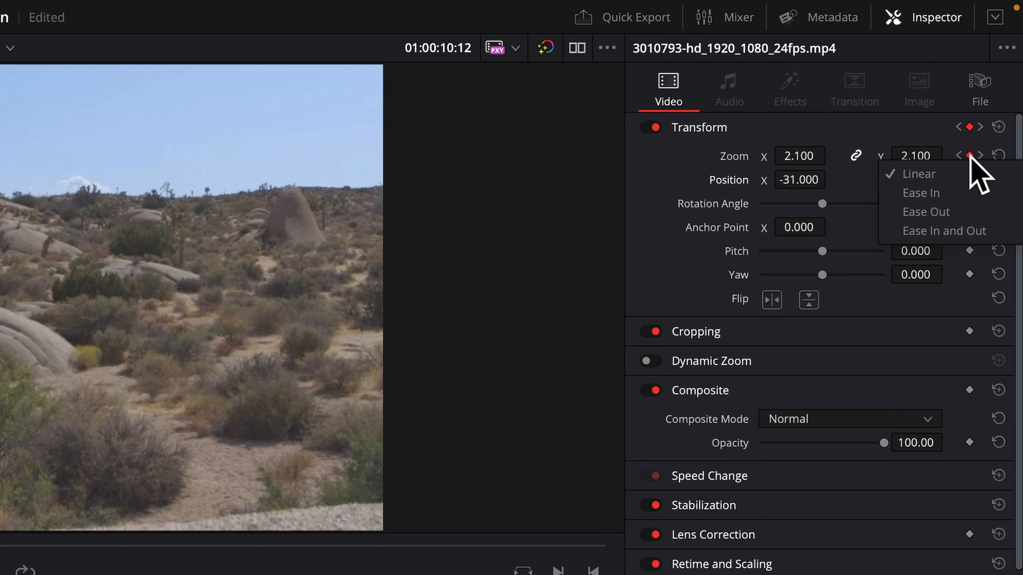
pyautogui.click(941, 195)
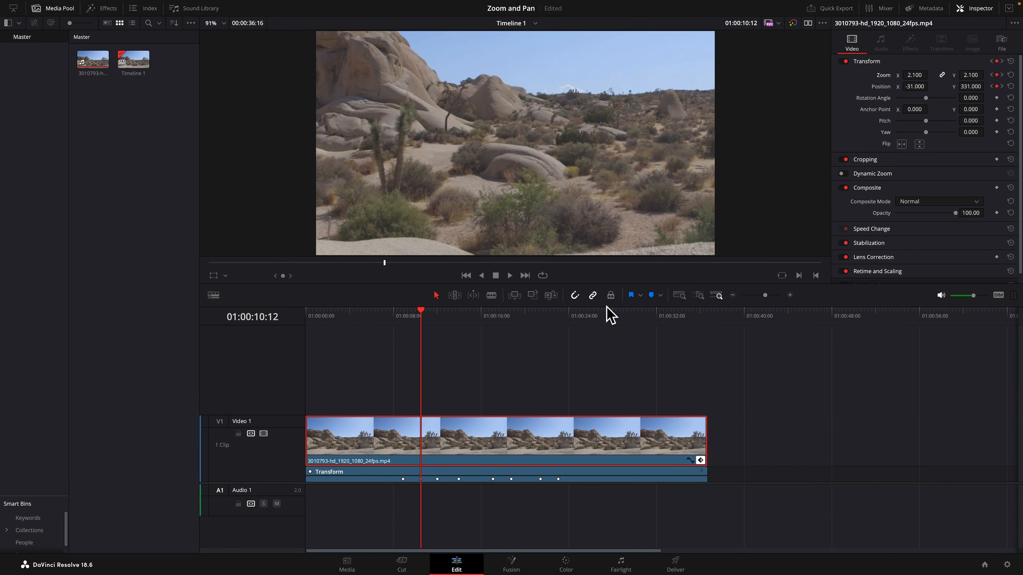
# Play the first zoom from 01:00:08:21 to review its easing, and return to its starting keyframe
pyautogui.click(400, 314)
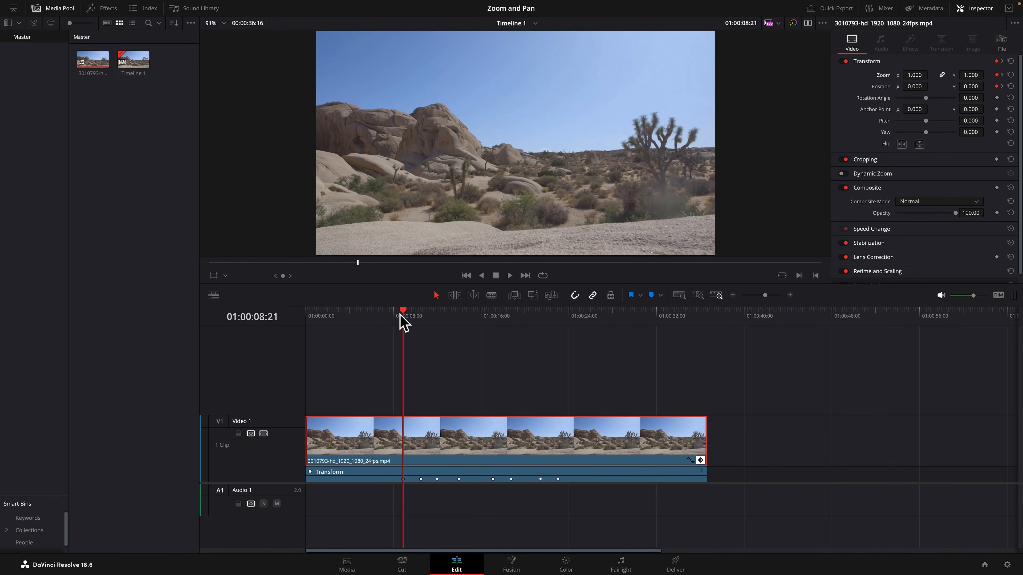
pyautogui.press('space')
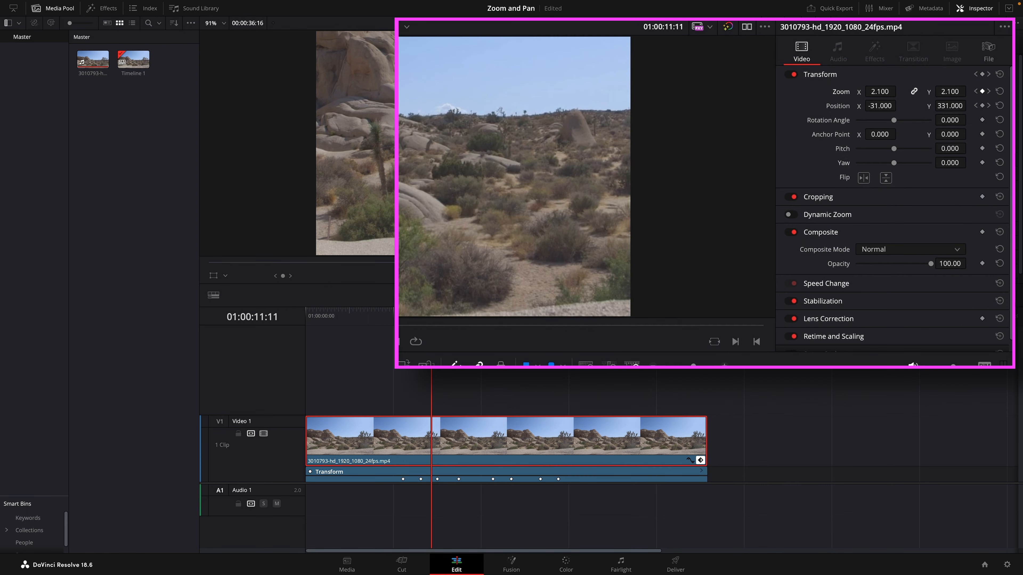
pyautogui.click(976, 93)
pyautogui.click(976, 92)
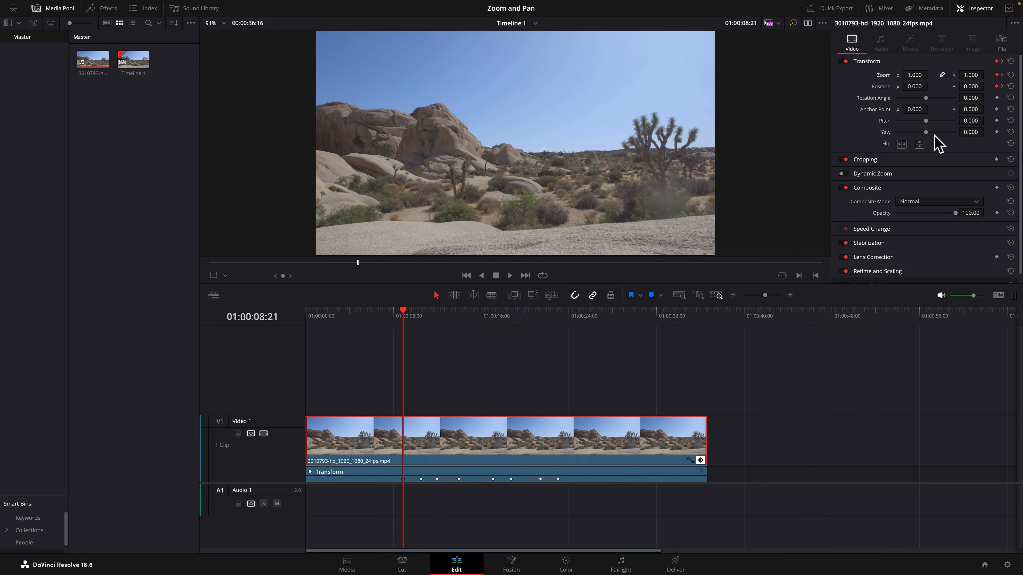
# Replay the first zoom, starting from 01:00:07:21, to check how its easing looks in motion
pyautogui.press('space')
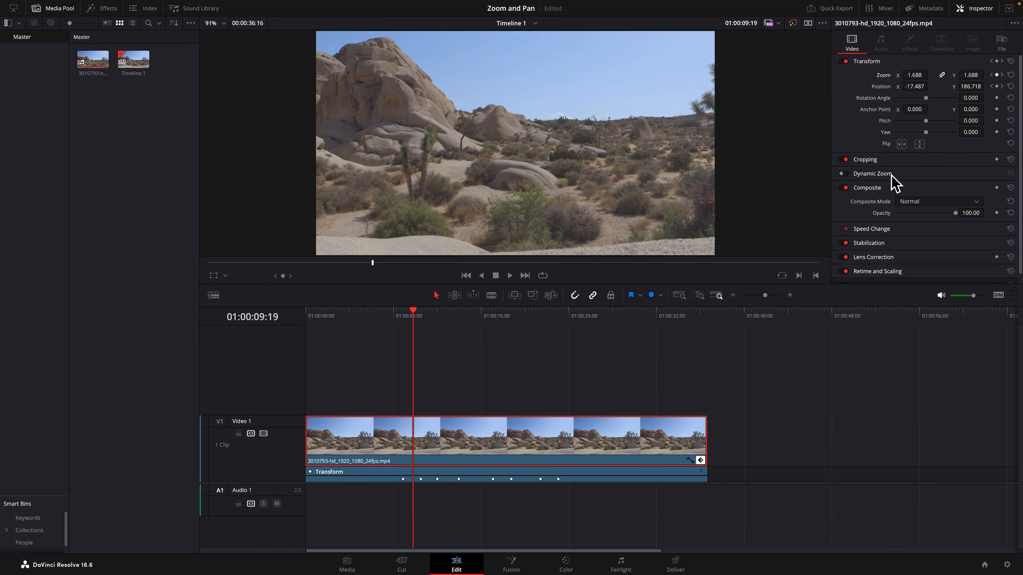
pyautogui.click(392, 314)
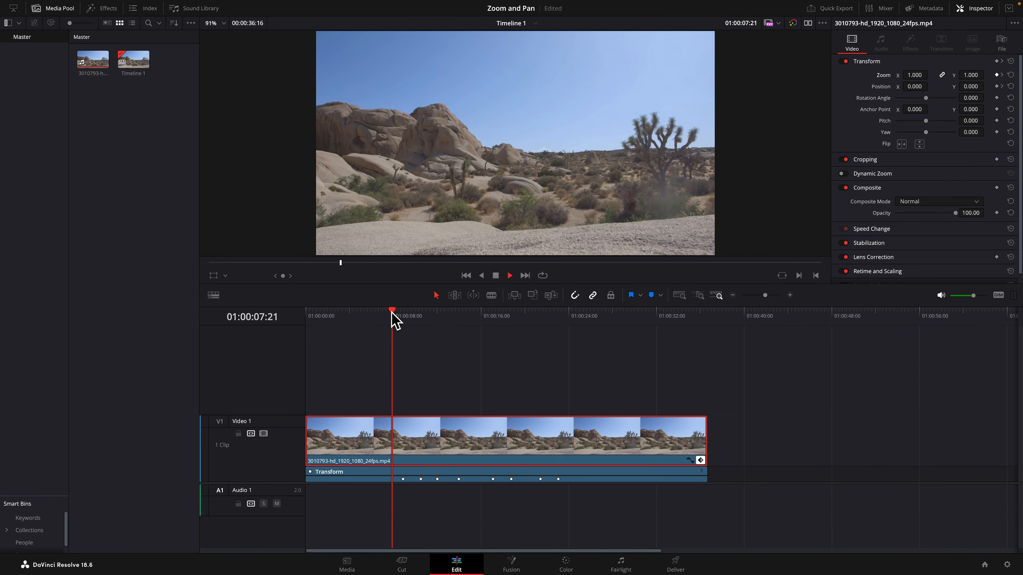
pyautogui.press('space')
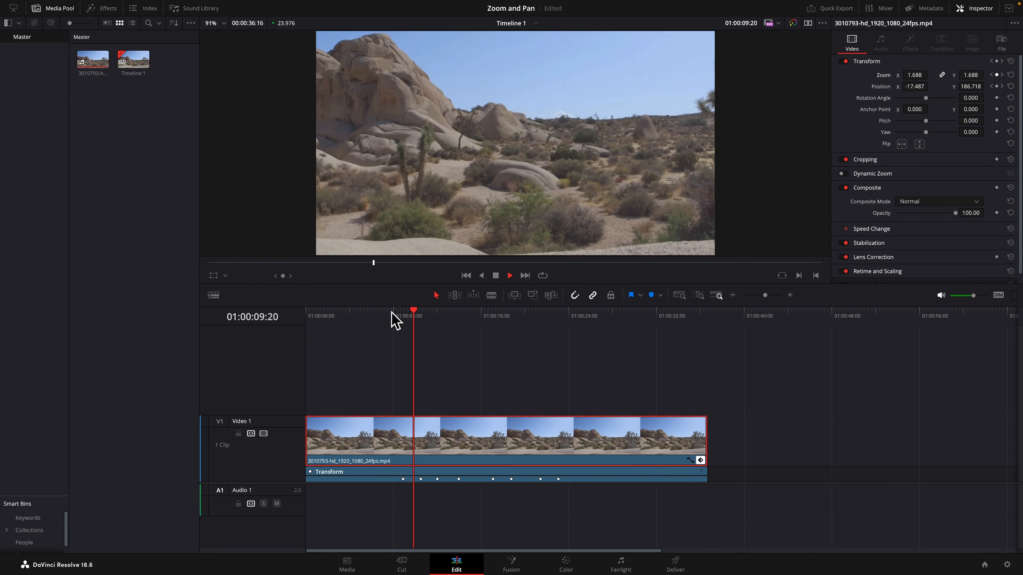
pyautogui.press('space')
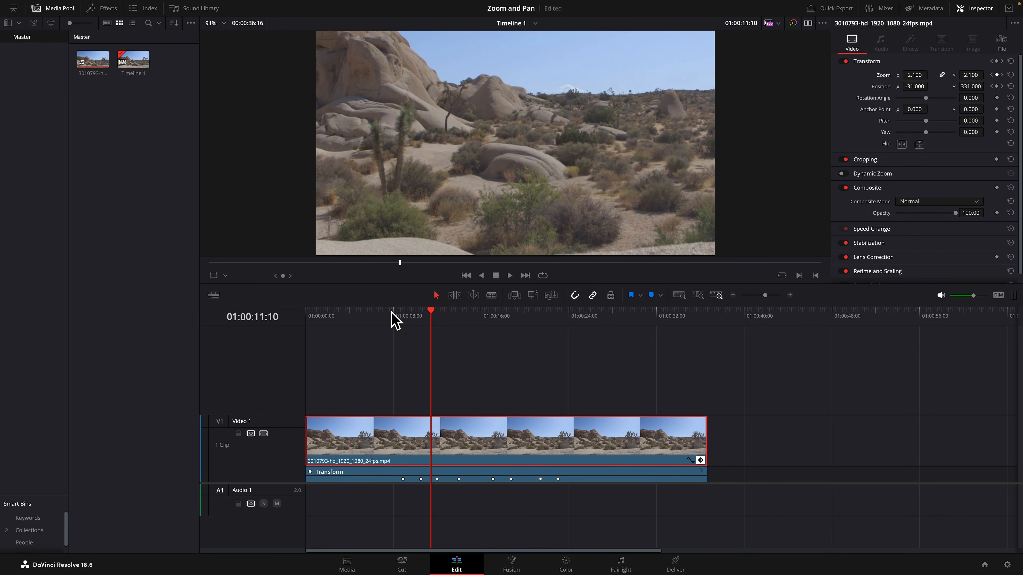